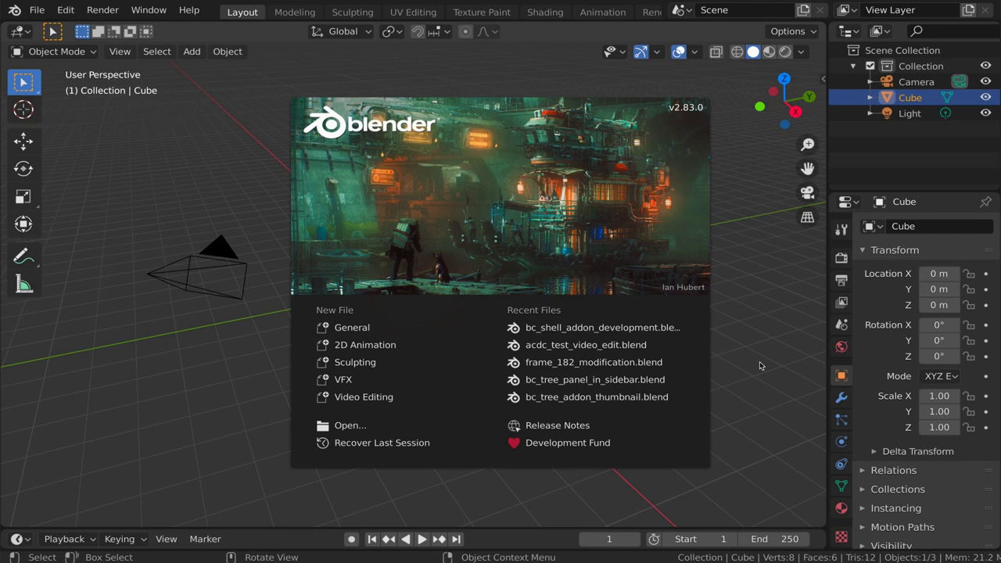
# Start a General scene and install bc_shell_addon.py from the Blender Projects folder via Preferences.
pyautogui.click(352, 327)
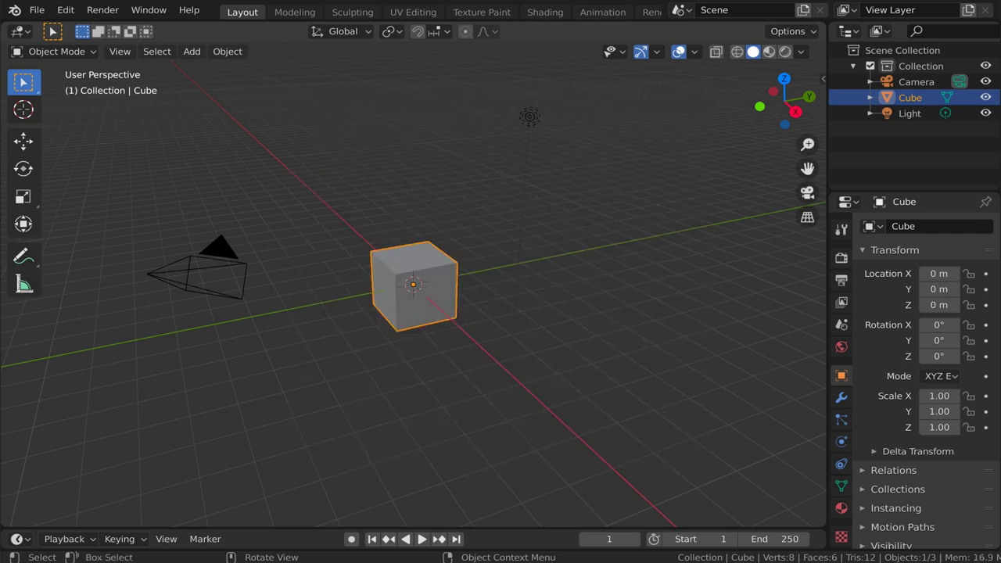
pyautogui.click(66, 11)
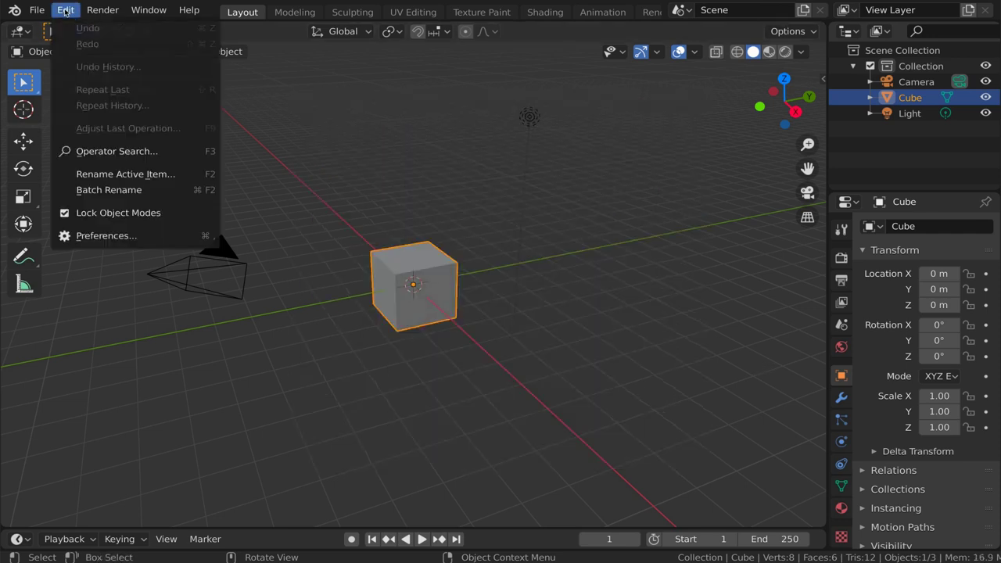
pyautogui.click(100, 235)
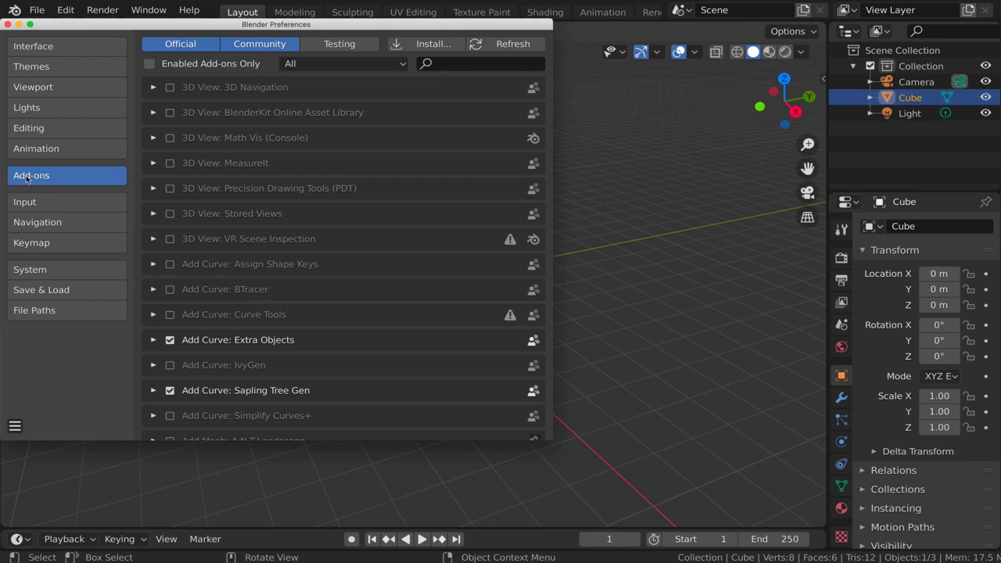
pyautogui.click(429, 44)
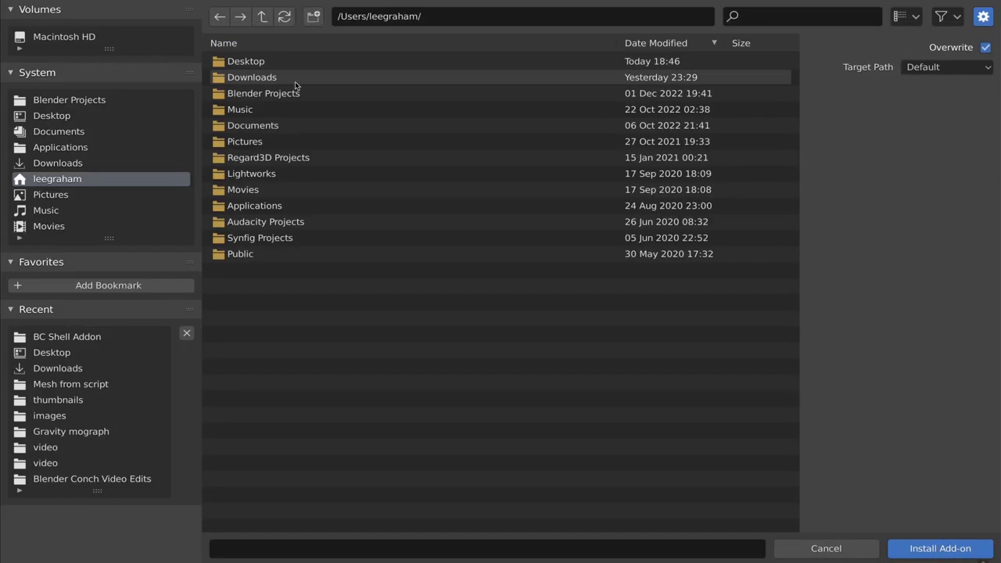
pyautogui.click(65, 107)
pyautogui.click(264, 61)
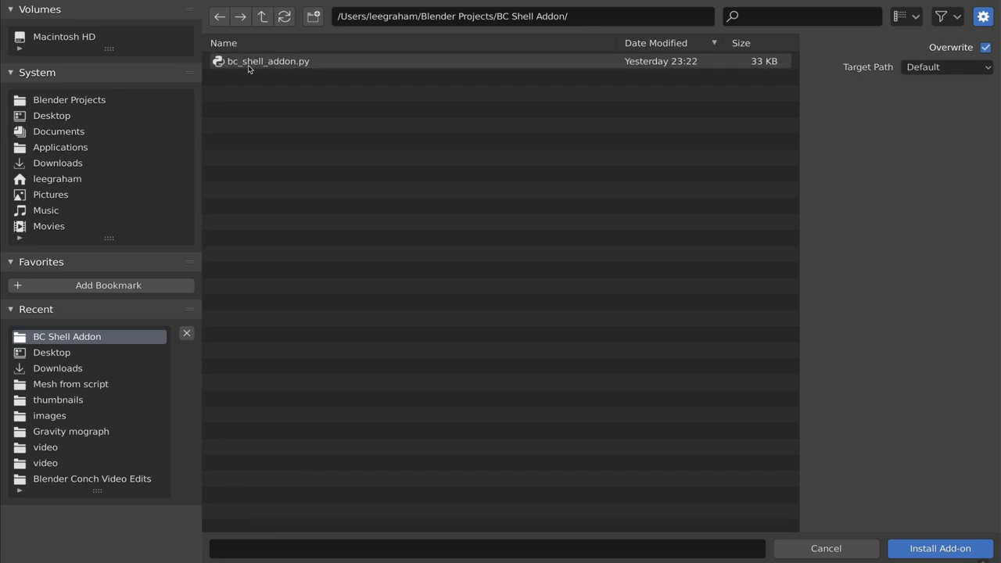
pyautogui.click(282, 62)
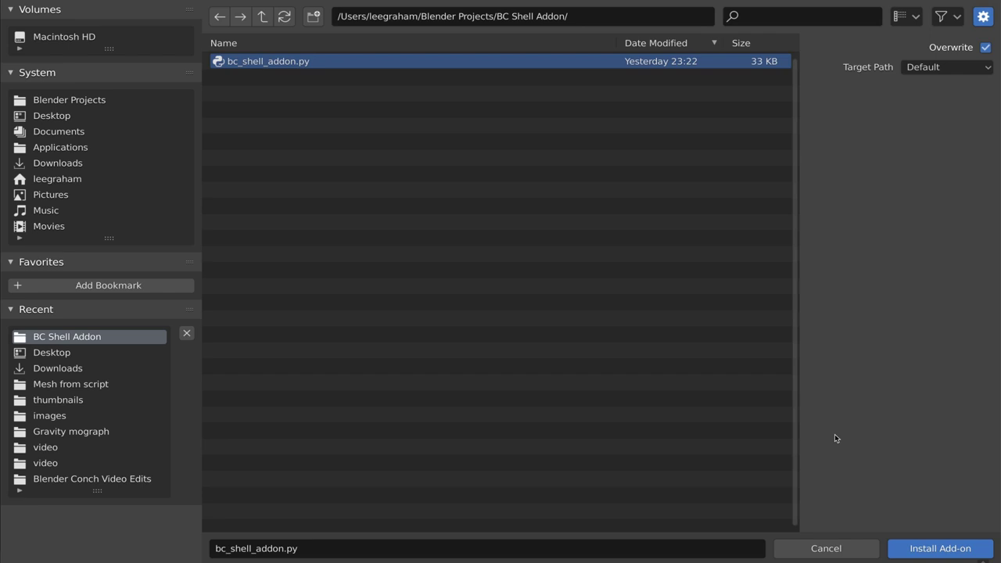
pyautogui.click(928, 547)
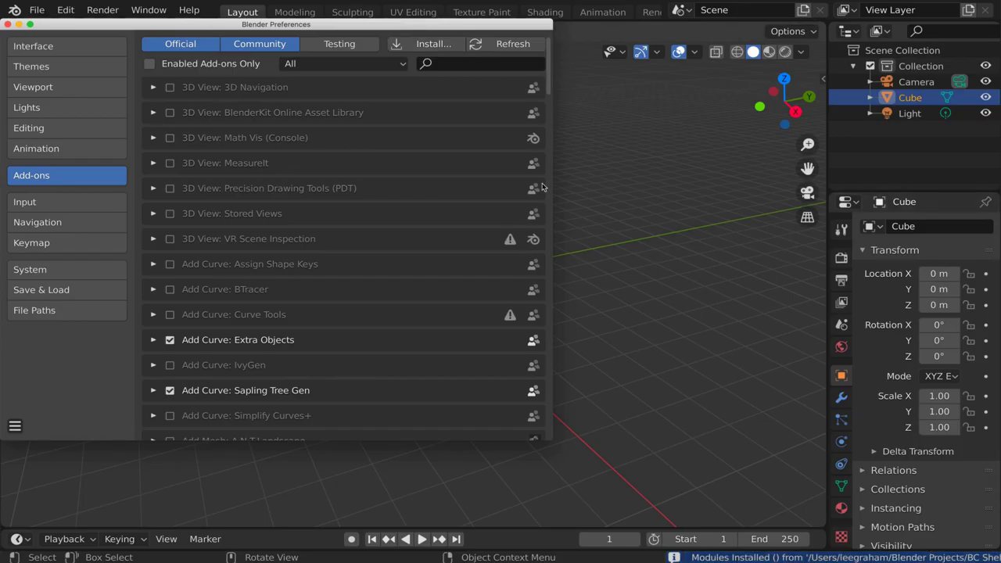
# Find the BC Shell Addon by searching 'bc', enable it, and save preferences.
pyautogui.click(473, 66)
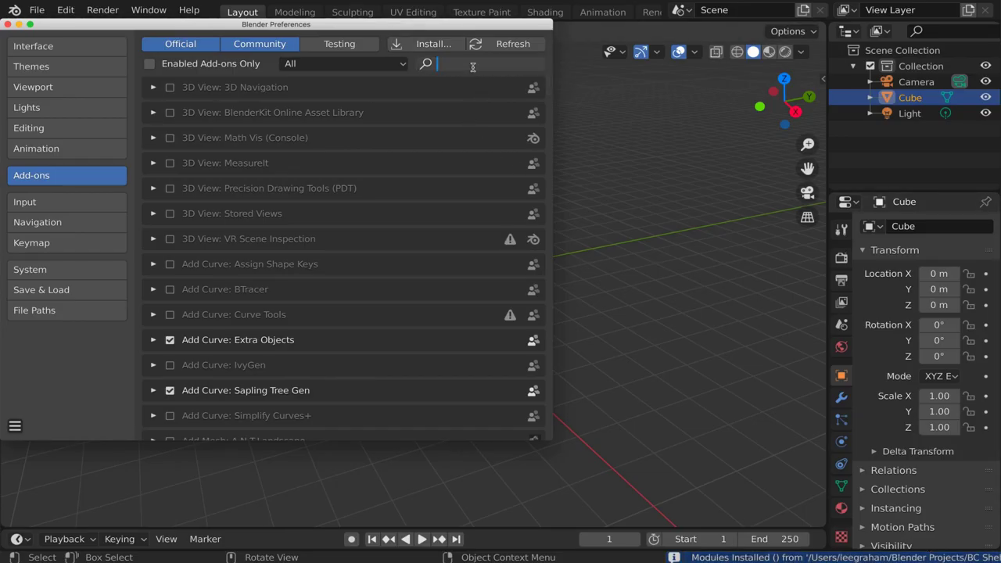
pyautogui.write('bc')
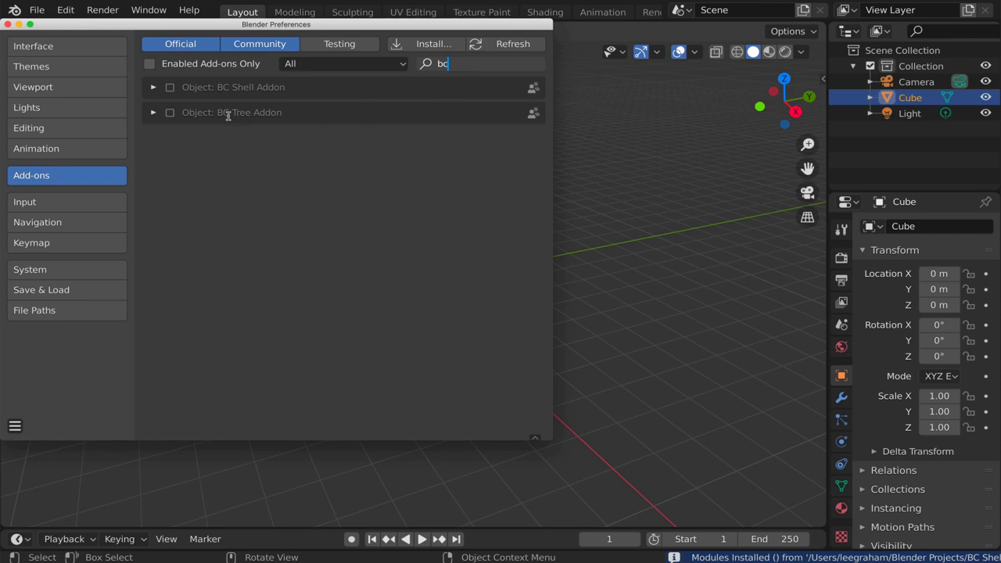
pyautogui.click(169, 89)
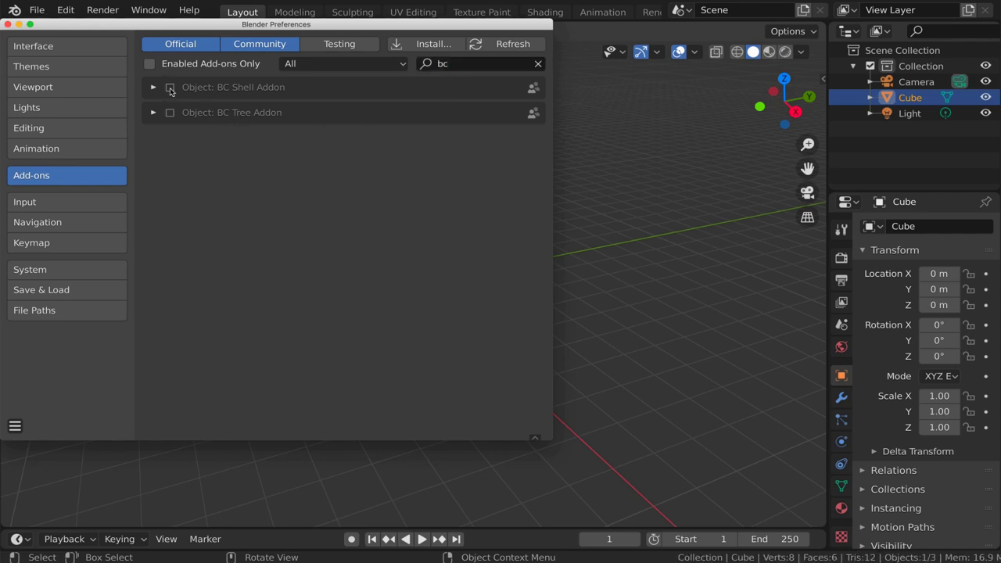
pyautogui.click(15, 426)
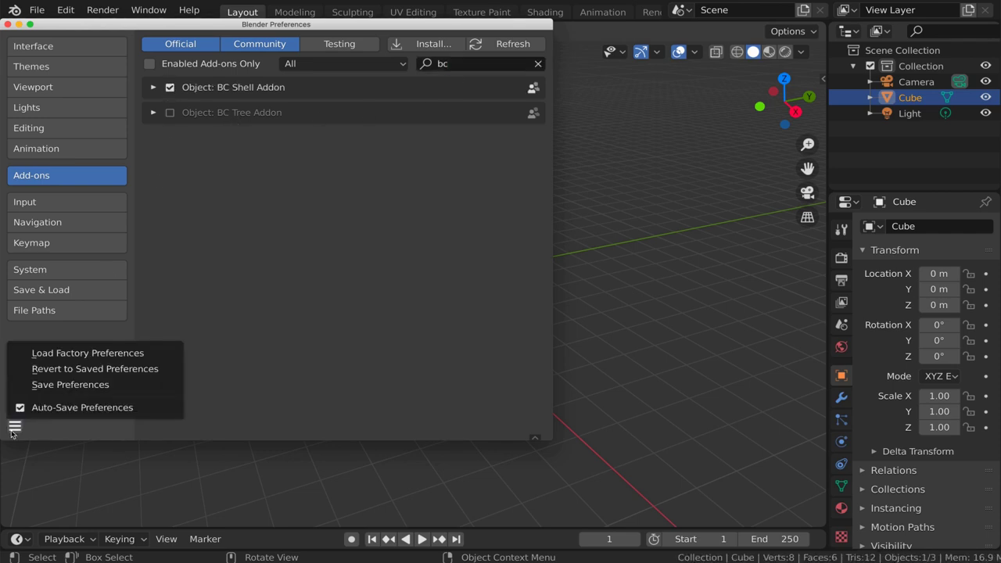
pyautogui.click(45, 385)
# Close preferences and delete the default cube and light, keeping only the camera.
pyautogui.click(8, 25)
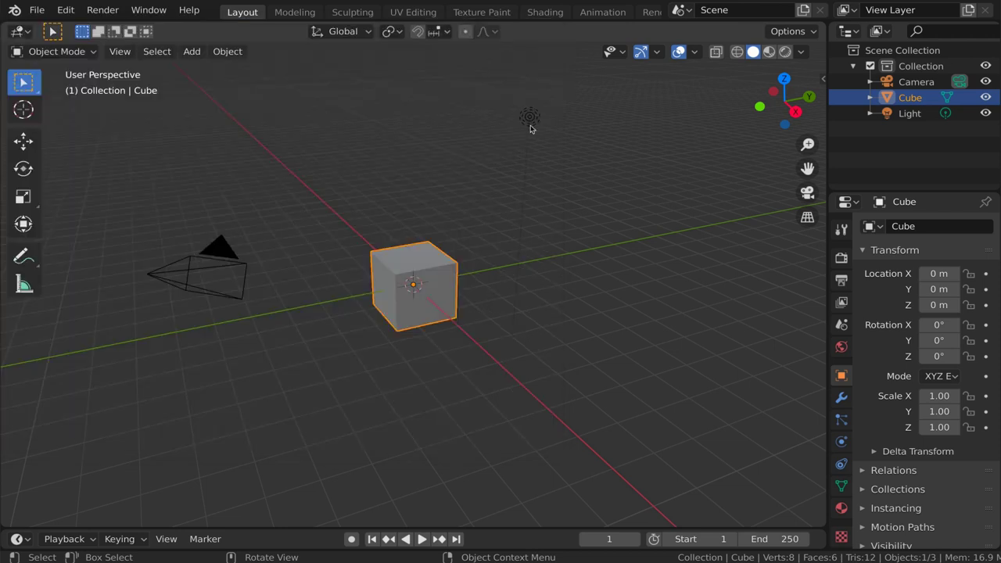
pyautogui.click(564, 90)
pyautogui.moveTo(564, 95); pyautogui.dragTo(375, 336)
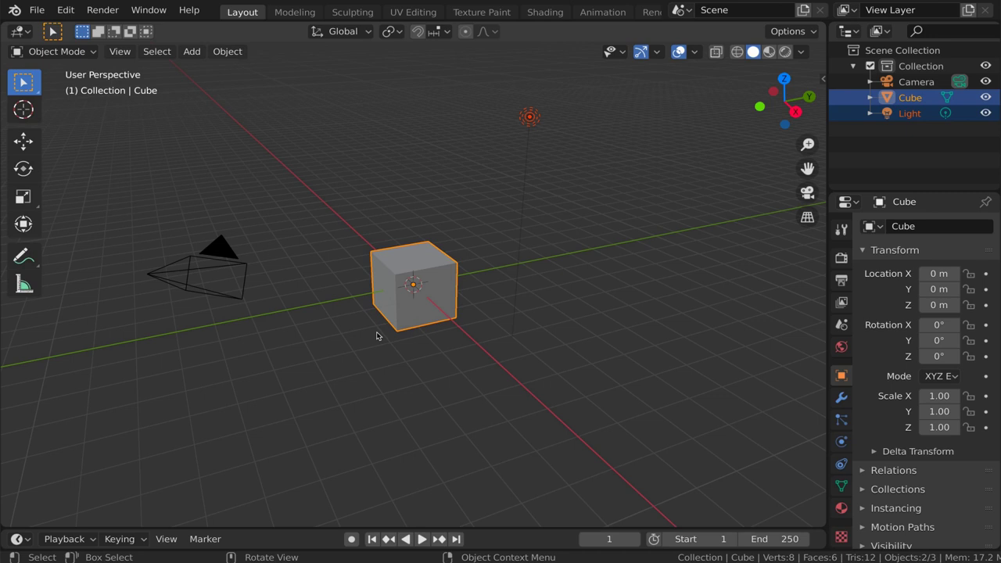
pyautogui.press('x')
pyautogui.click(376, 334)
pyautogui.press('KP_4')
pyautogui.press('KP_4')
pyautogui.press('KP_4')
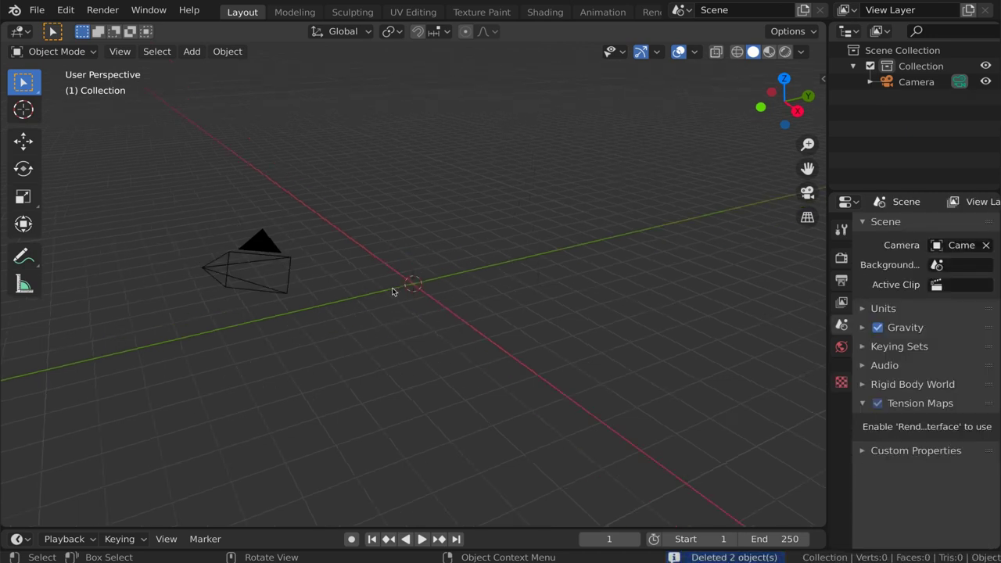
pyautogui.scroll(4, 393, 292)
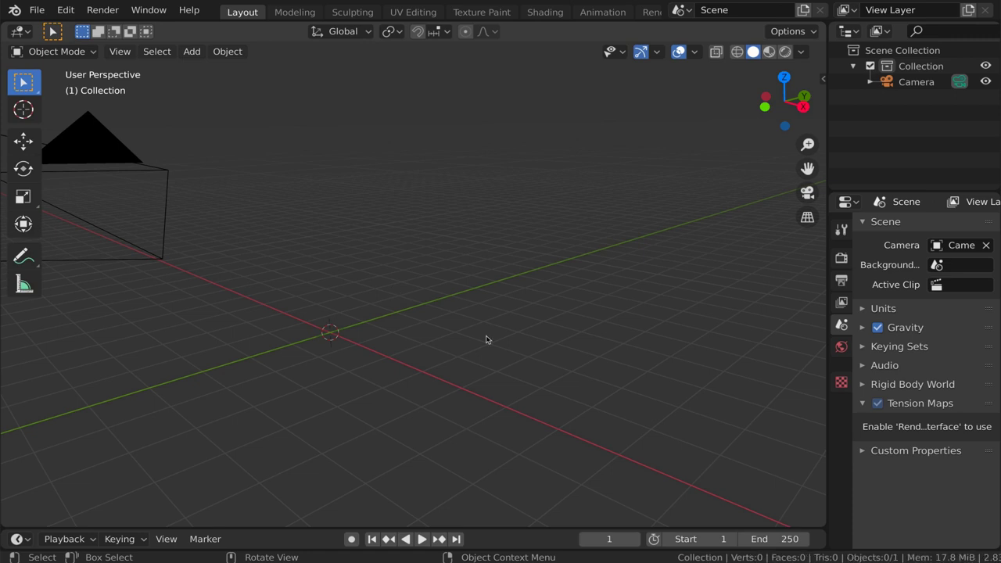
# Show the BC Shell creation panel in the sidebar's Create tab.
pyautogui.press('n')
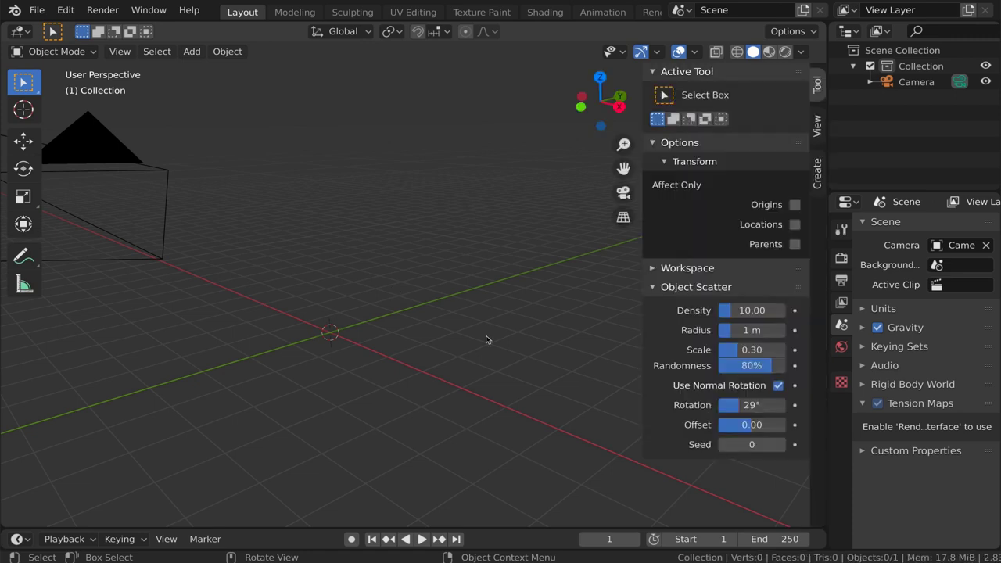
pyautogui.click(817, 172)
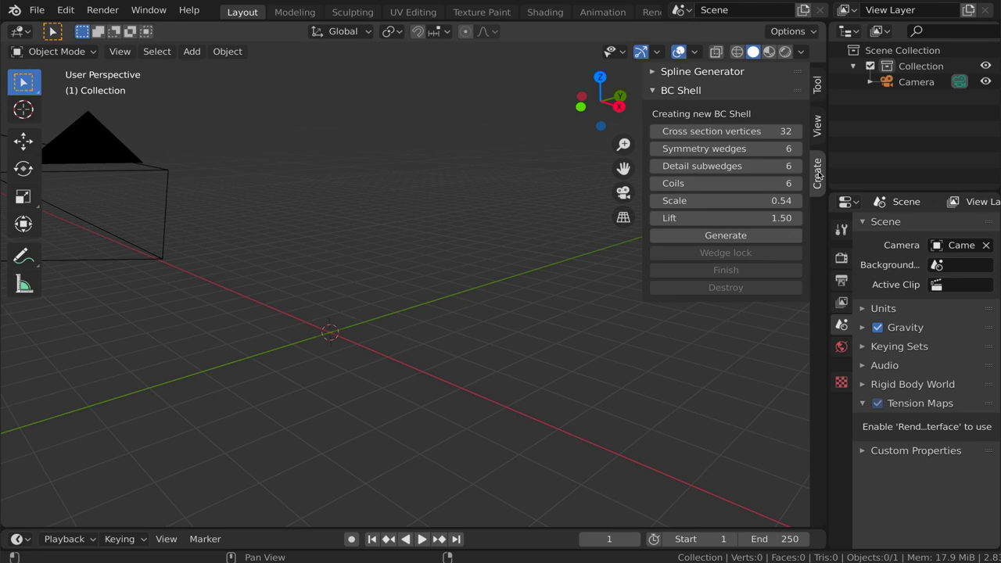
pyautogui.click(658, 92)
pyautogui.click(661, 91)
# Generate a six-coil BC Shell spiral (scale 0.54, lift 1.50) and zoom to inspect it.
pyautogui.click(749, 239)
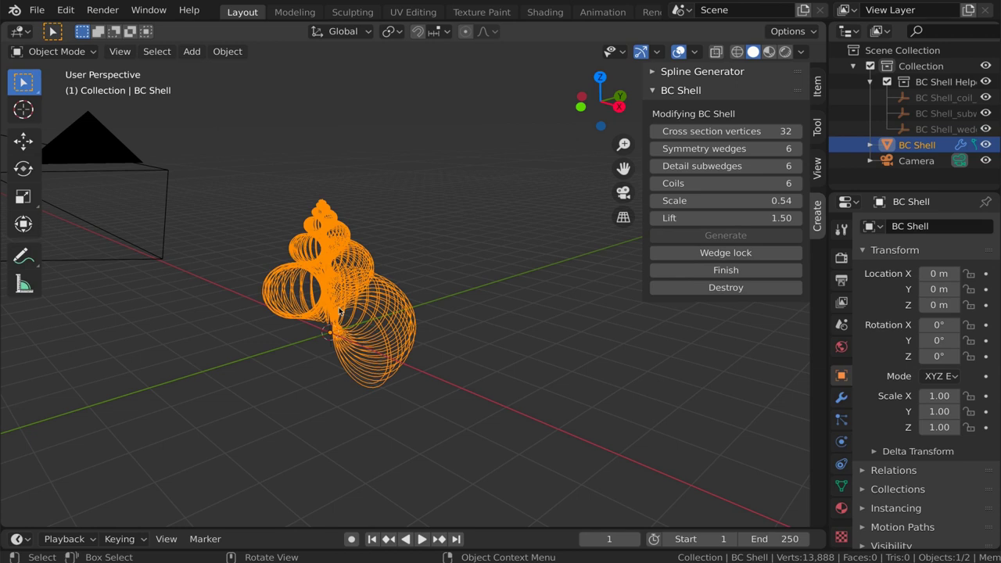
pyautogui.scroll(5, 339, 311)
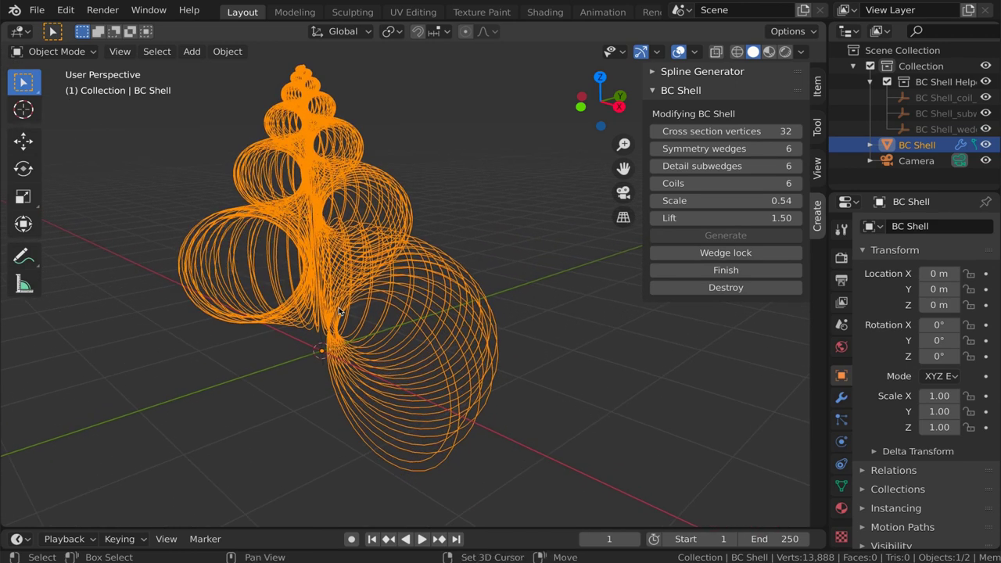
pyautogui.keyDown('shift'); pyautogui.scroll(2, 339, 311); pyautogui.keyUp('shift')
pyautogui.scroll(-1, 338, 310)
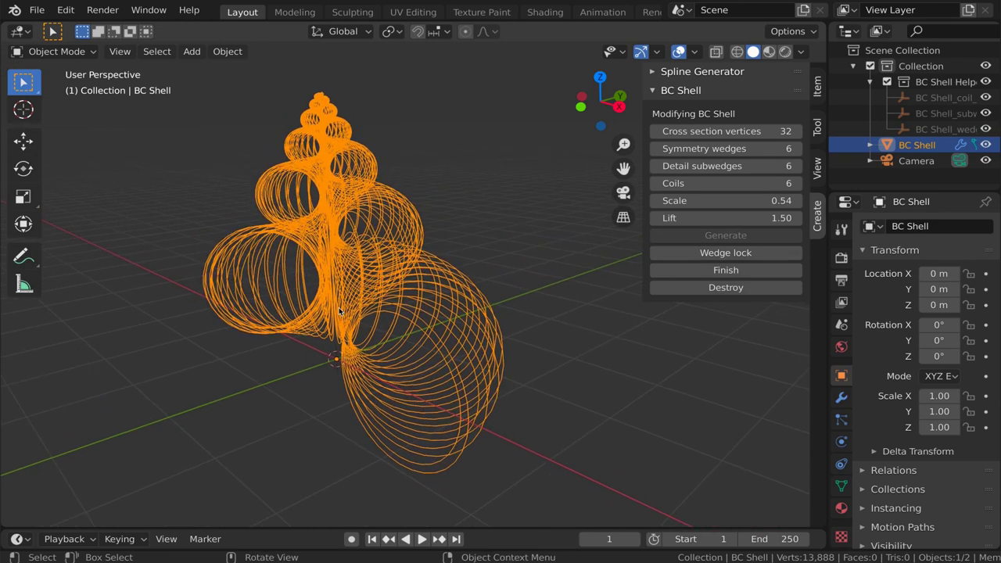
pyautogui.scroll(-10, 339, 310)
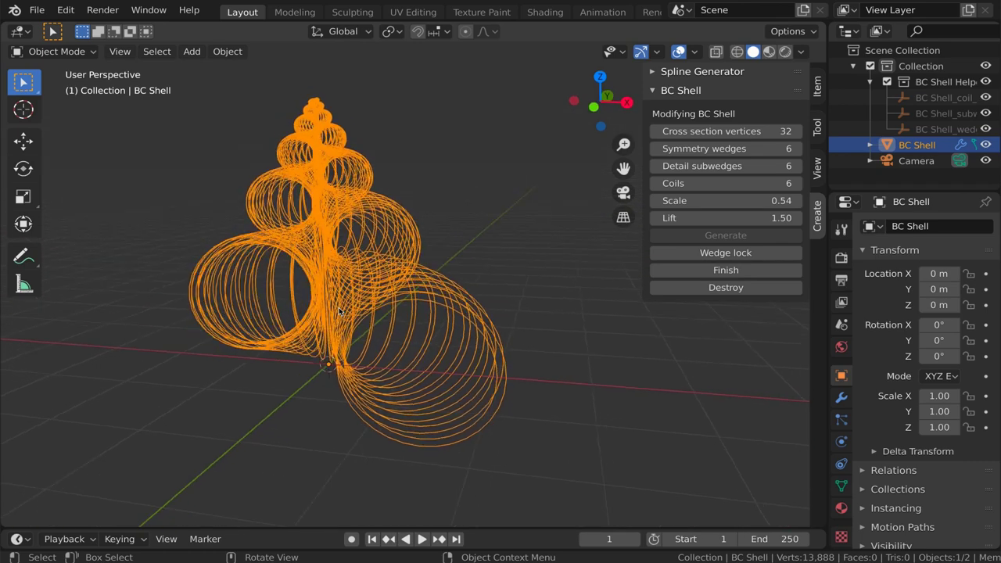
pyautogui.scroll(-5, 338, 311)
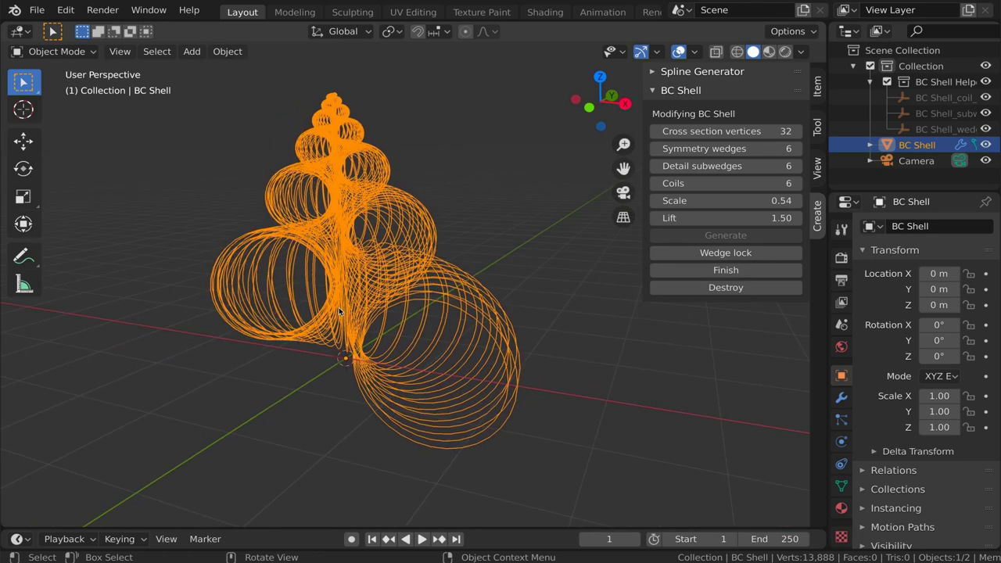
pyautogui.scroll(-8, 339, 311)
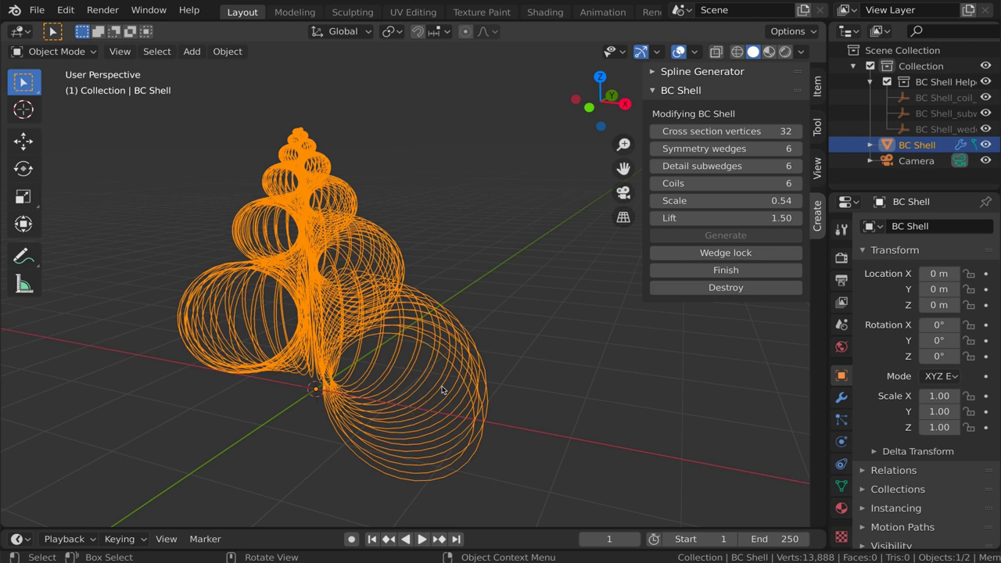
# Toggle Edit Mode, then set Cross section vertices to 4 and finally to 16.
pyautogui.press('Tab')
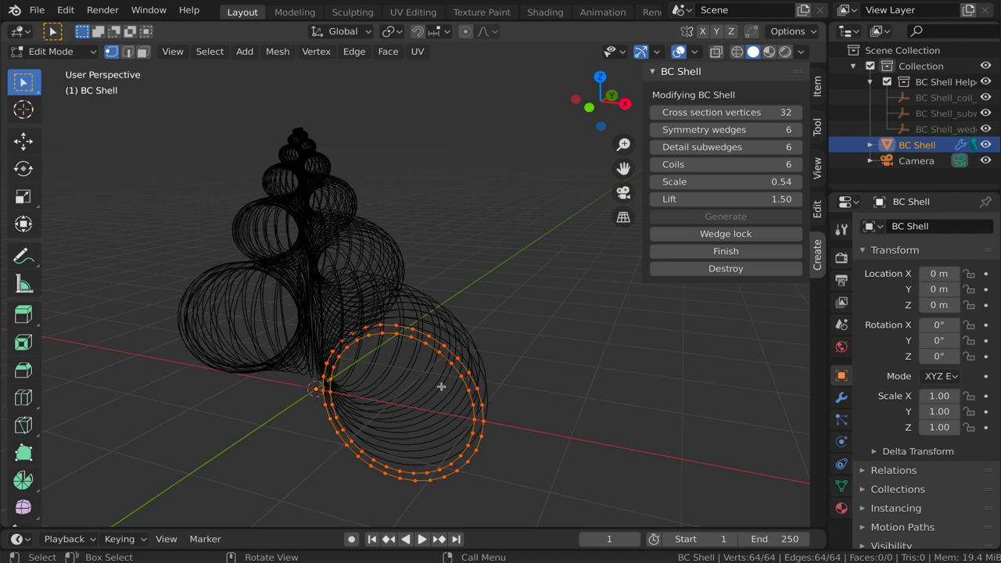
pyautogui.press('Tab')
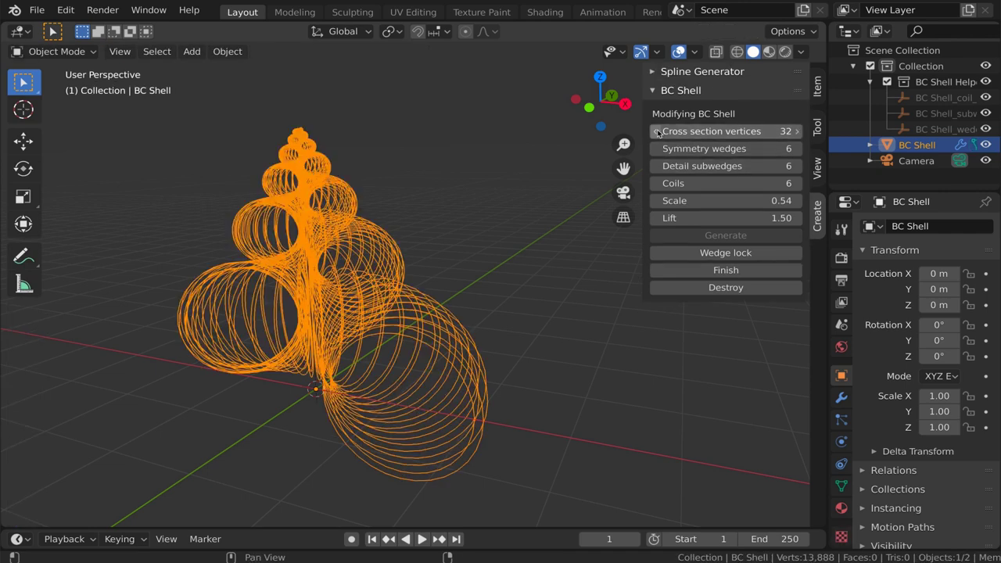
pyautogui.click(689, 133)
pyautogui.write('4')
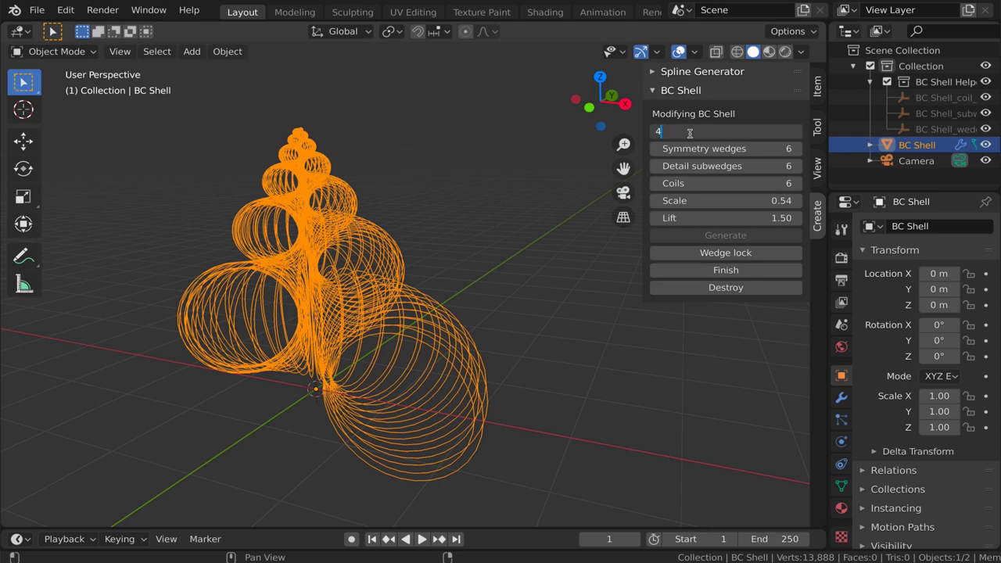
pyautogui.press('Return')
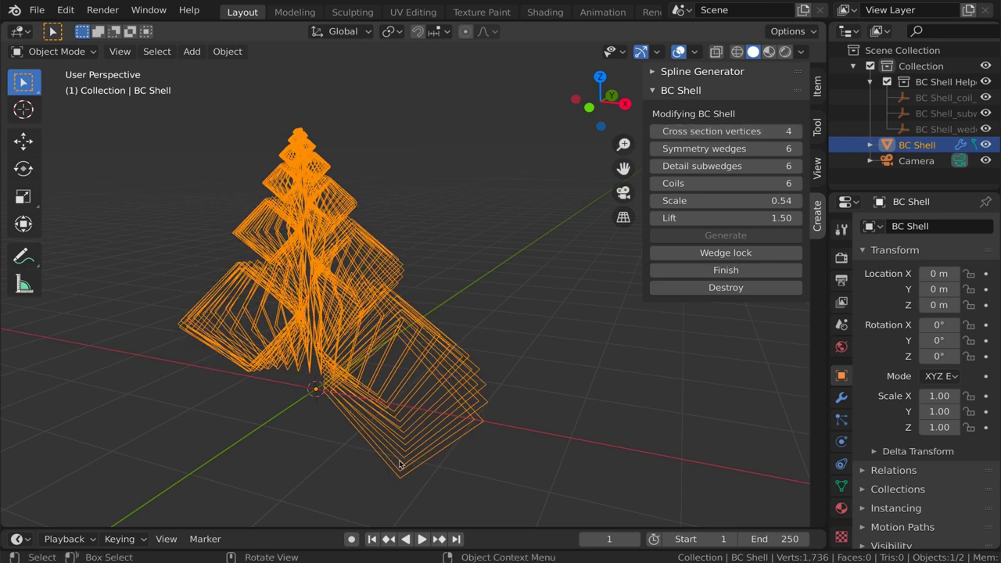
pyautogui.click(720, 133)
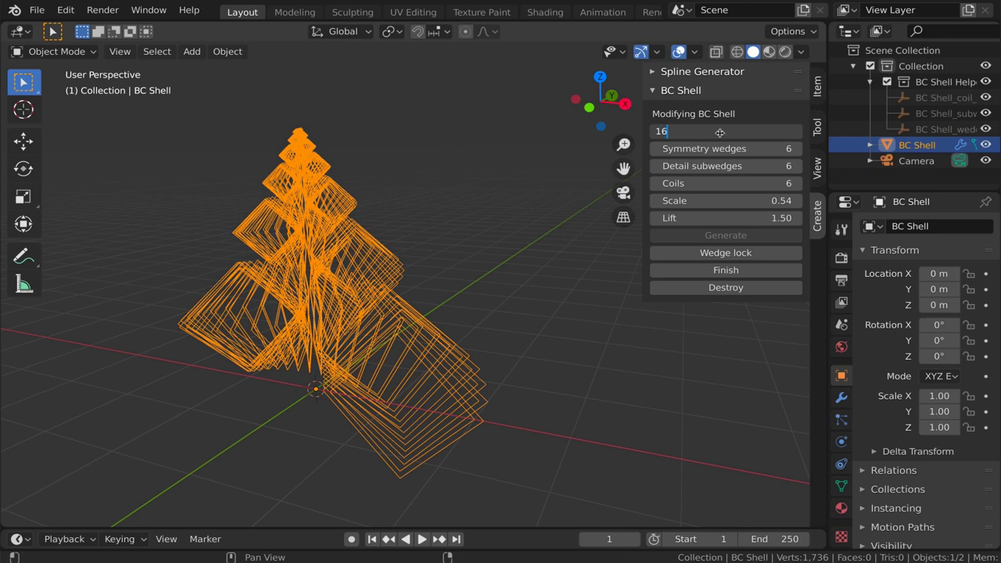
pyautogui.write('16')
pyautogui.press('Return')
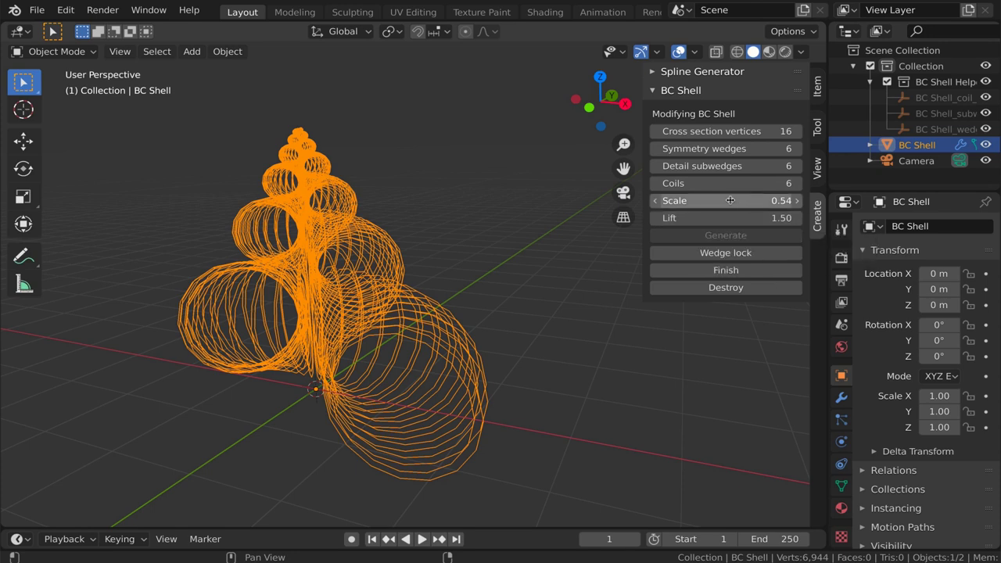
# Increase the shell's Scale to 0.75.
pyautogui.moveTo(729, 200); pyautogui.dragTo(759, 200)
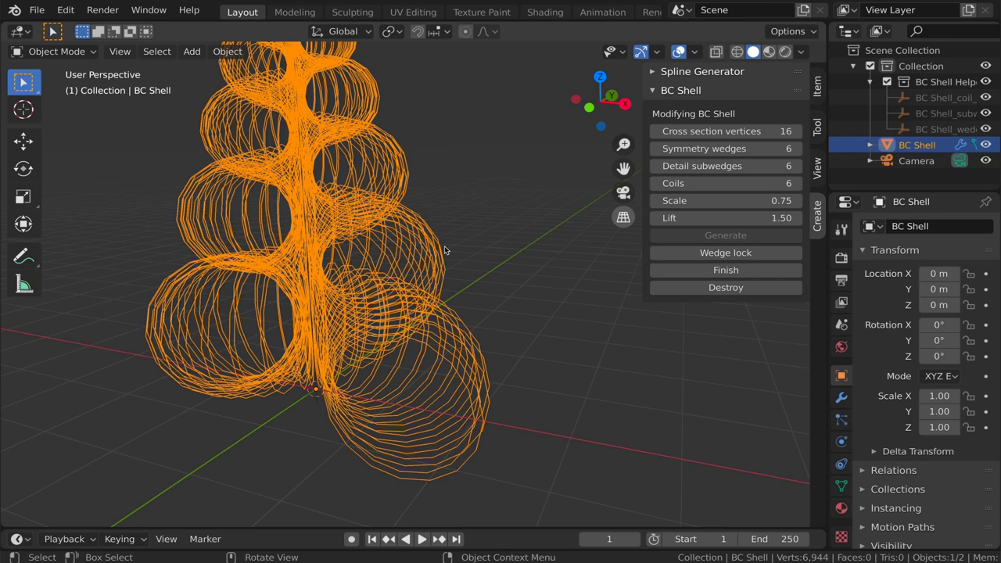
pyautogui.scroll(-5, 444, 251)
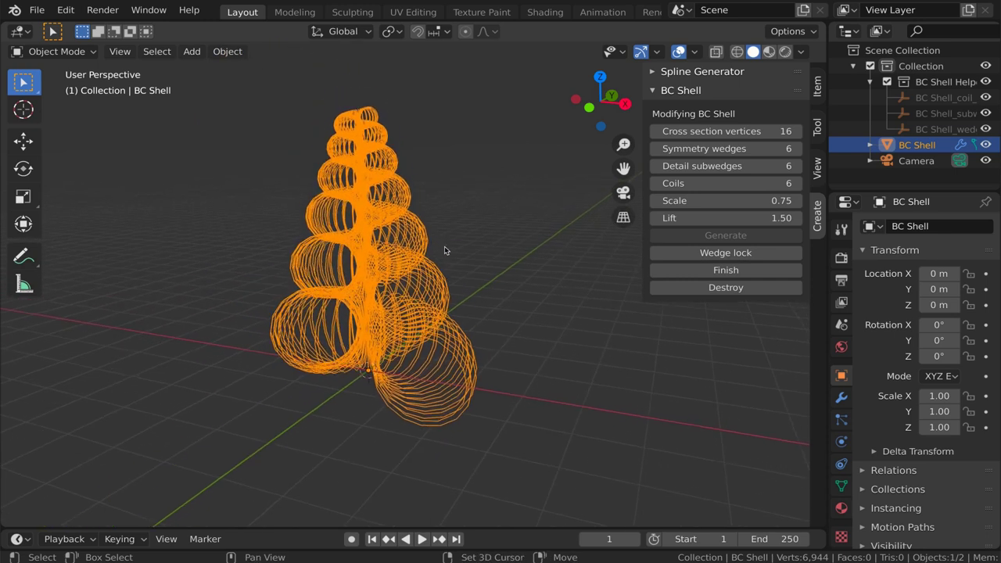
pyautogui.keyDown('shift'); pyautogui.scroll(5, 443, 251); pyautogui.keyUp('shift')
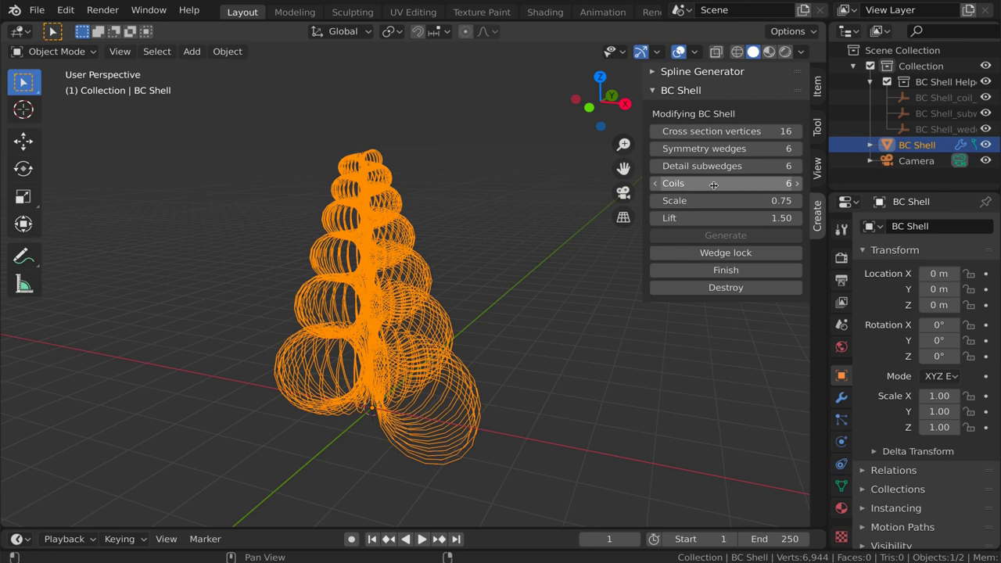
# Adjust the Coils count up and down, settling on 9 coils.
pyautogui.click(796, 183)
pyautogui.click(797, 183)
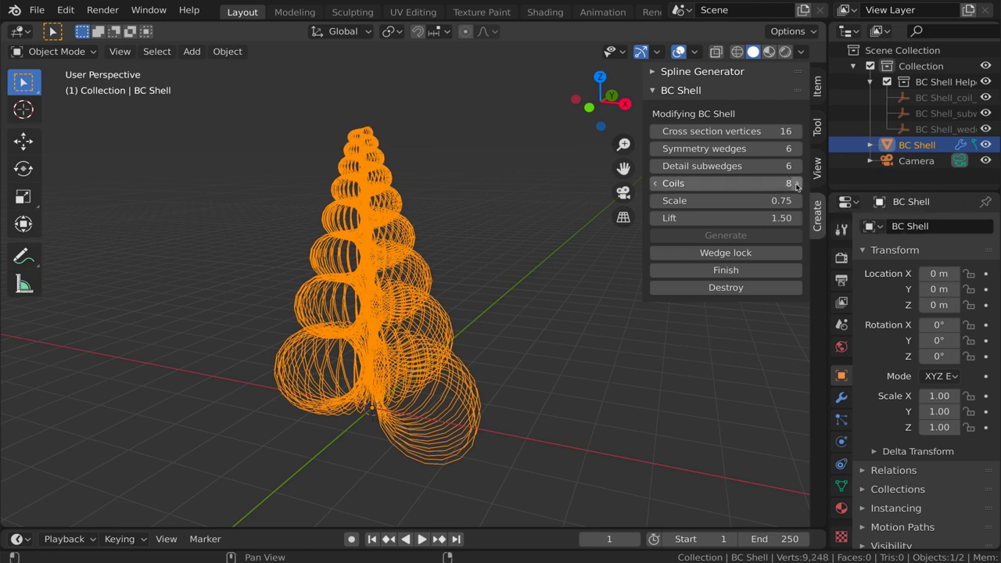
pyautogui.click(797, 184)
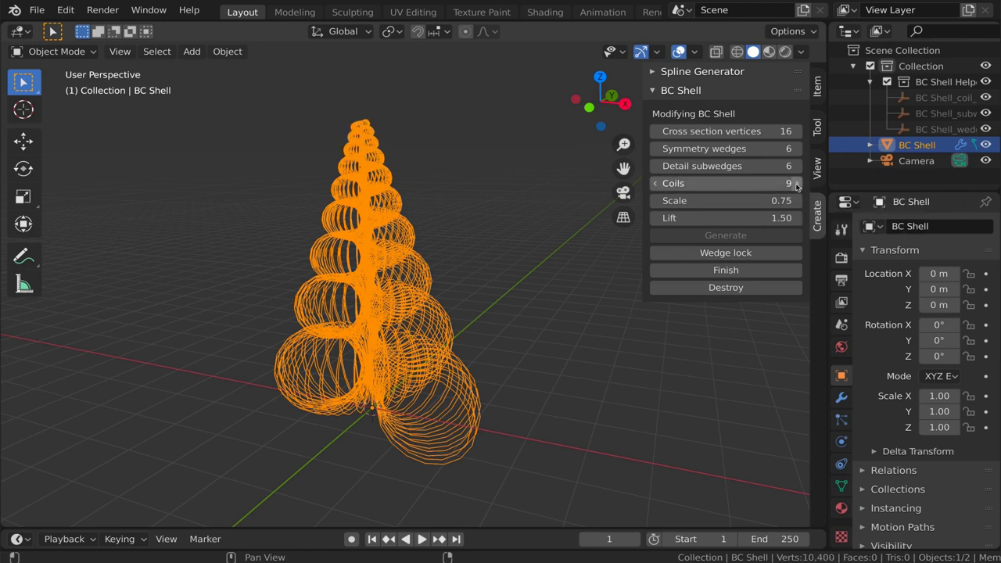
pyautogui.click(656, 184)
pyautogui.click(655, 184)
pyautogui.click(656, 184)
pyautogui.click(656, 183)
pyautogui.click(656, 184)
pyautogui.click(655, 184)
pyautogui.click(656, 184)
pyautogui.click(655, 184)
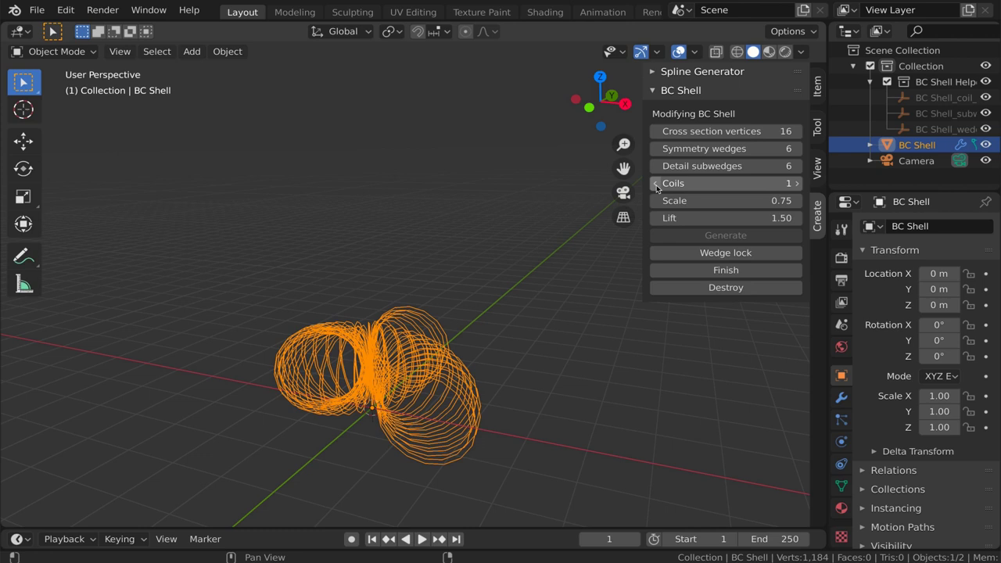
pyautogui.click(796, 184)
pyautogui.click(797, 184)
pyautogui.click(796, 183)
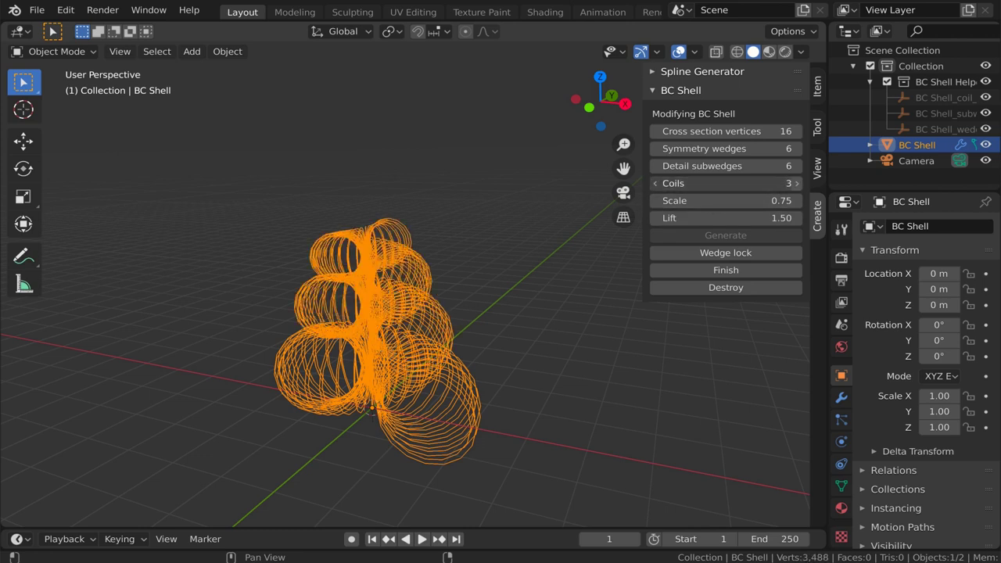
pyautogui.click(796, 184)
pyautogui.click(796, 184)
pyautogui.click(797, 183)
pyautogui.click(797, 184)
pyautogui.click(796, 183)
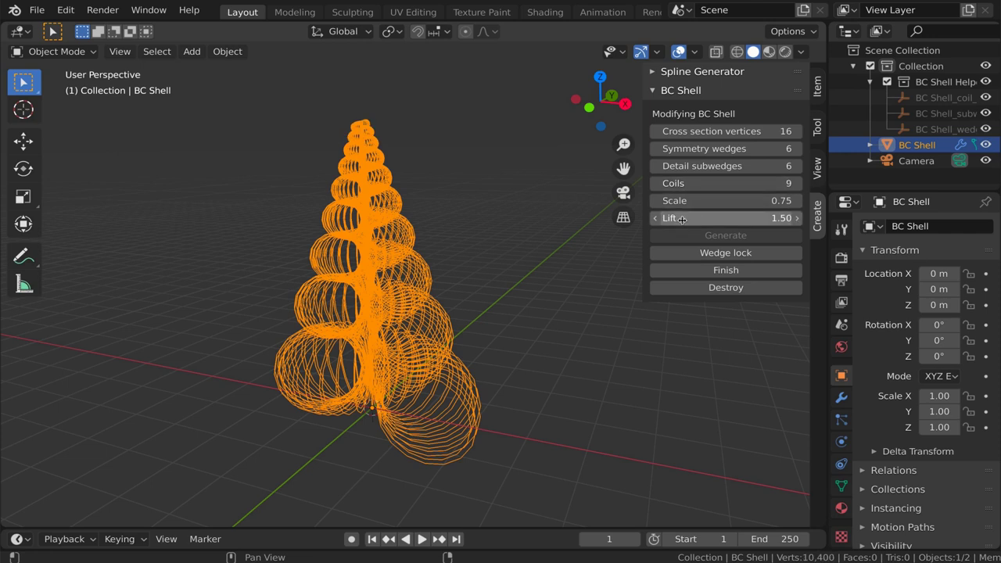
# Raise the shell's Lift to 1.77, checking coil spacing, then enter Edit Mode.
pyautogui.moveTo(681, 220)
pyautogui.mouseDown()
pyautogui.moveTo(742, 219)
pyautogui.moveTo(455, 220)
pyautogui.moveTo(692, 219)
pyautogui.moveTo(672, 220)
pyautogui.mouseUp()
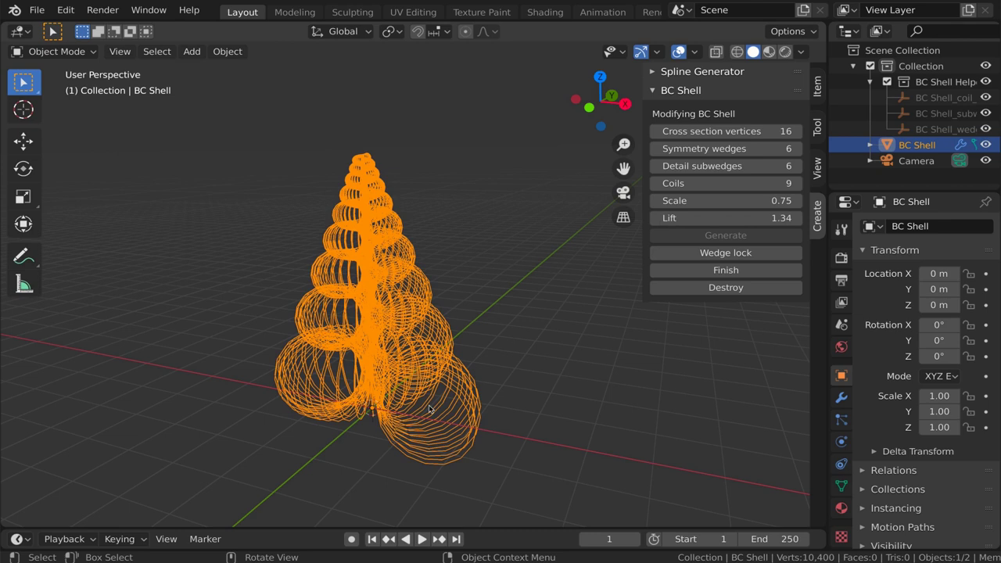
pyautogui.moveTo(429, 408); pyautogui.dragTo(428, 400, button='middle')
pyautogui.scroll(4, 418, 349)
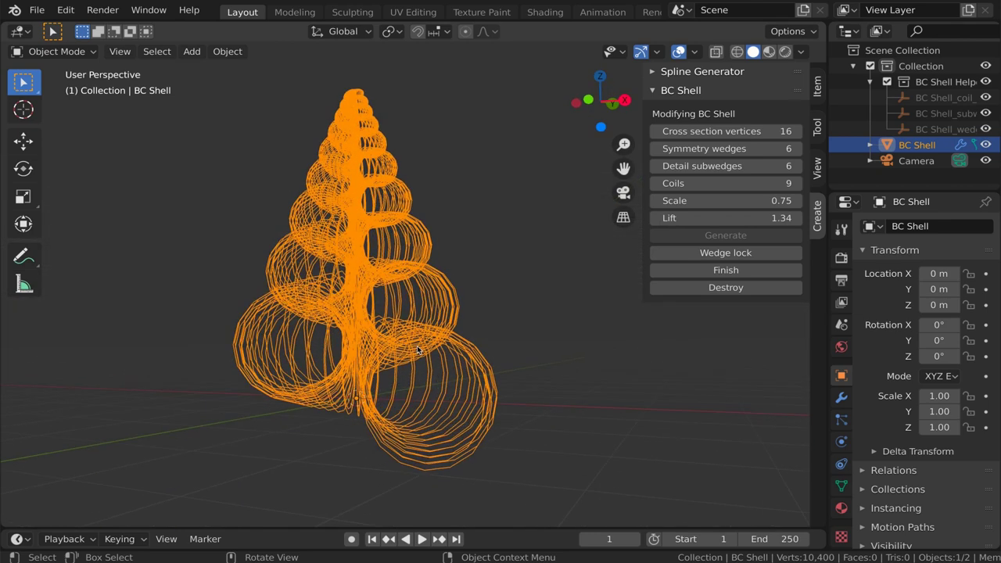
pyautogui.moveTo(715, 223); pyautogui.dragTo(728, 223)
pyautogui.moveTo(397, 381); pyautogui.dragTo(396, 382, button='middle')
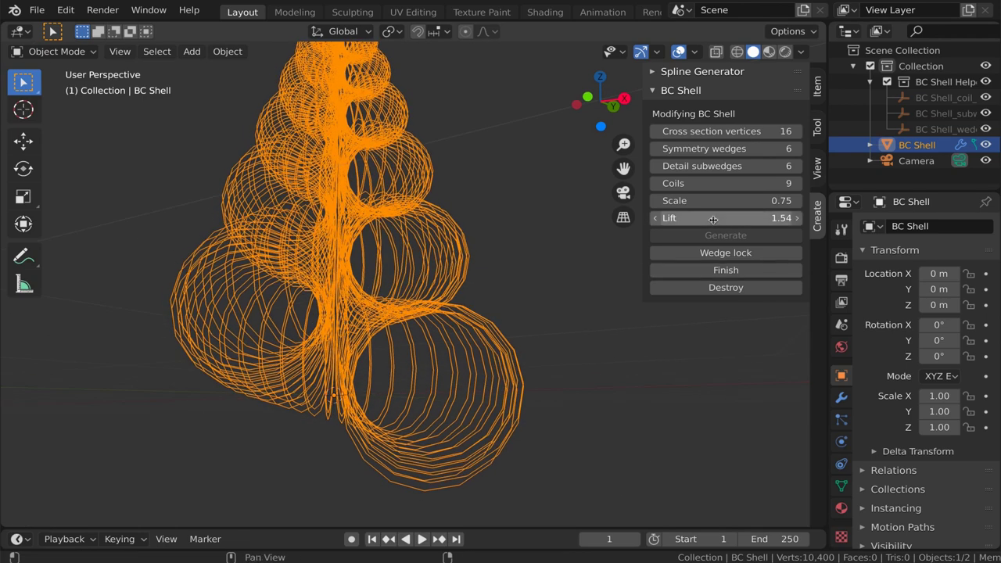
pyautogui.moveTo(715, 218)
pyautogui.mouseDown()
pyautogui.moveTo(748, 218)
pyautogui.moveTo(723, 218)
pyautogui.mouseUp()
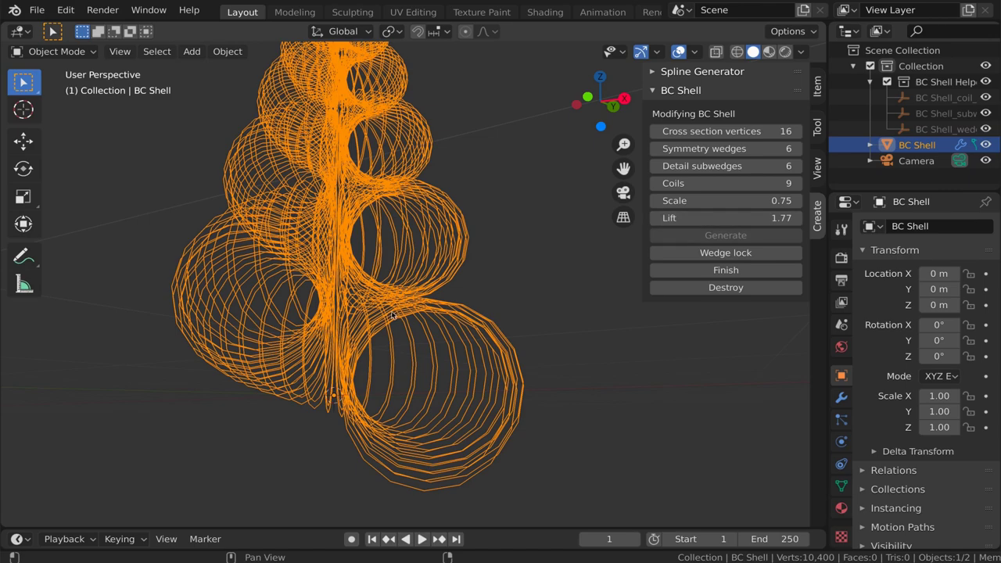
pyautogui.keyDown('ctrl'); pyautogui.scroll(-3, 393, 315); pyautogui.keyUp('ctrl')
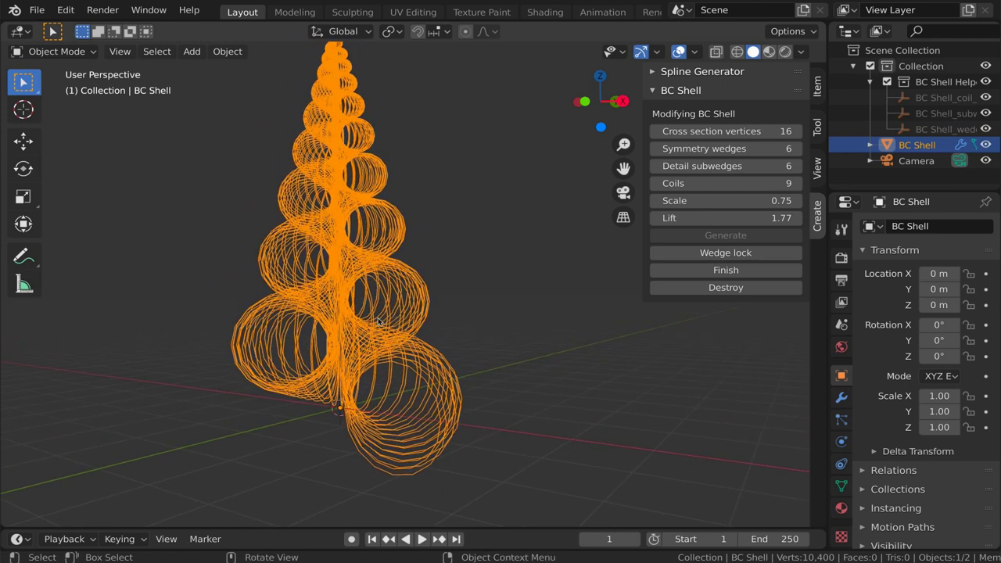
pyautogui.moveTo(379, 321); pyautogui.dragTo(405, 404, button='middle')
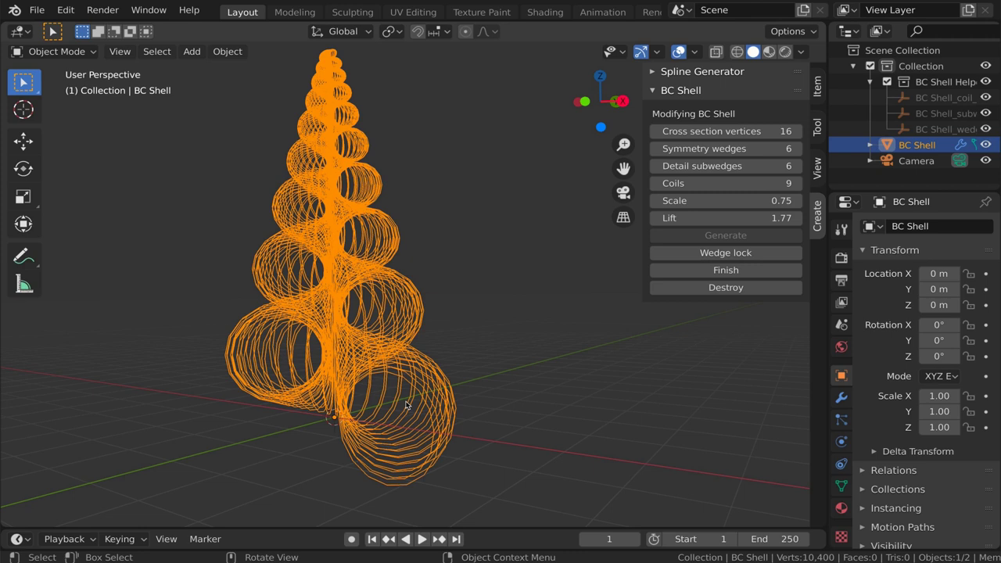
pyautogui.press('Tab')
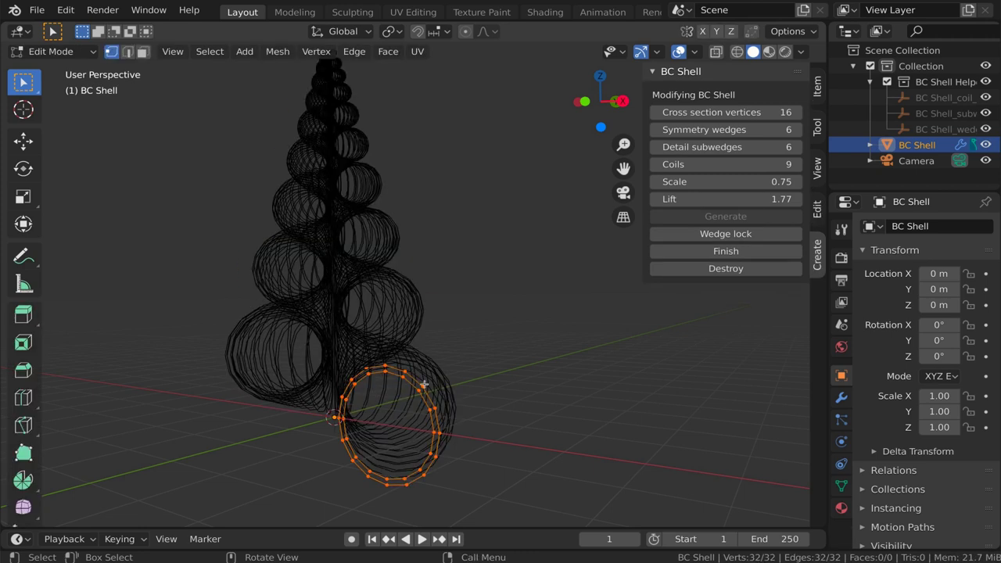
# With Proportional Editing on, pull a ring vertex and the bottom vertex outward into pointed tips.
pyautogui.click(422, 385)
pyautogui.click(465, 32)
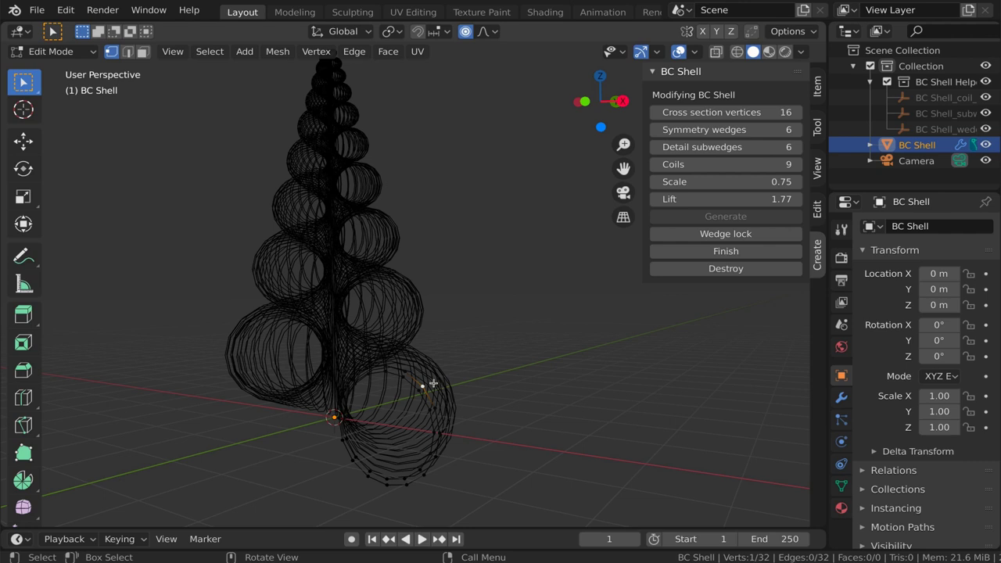
pyautogui.press('g')
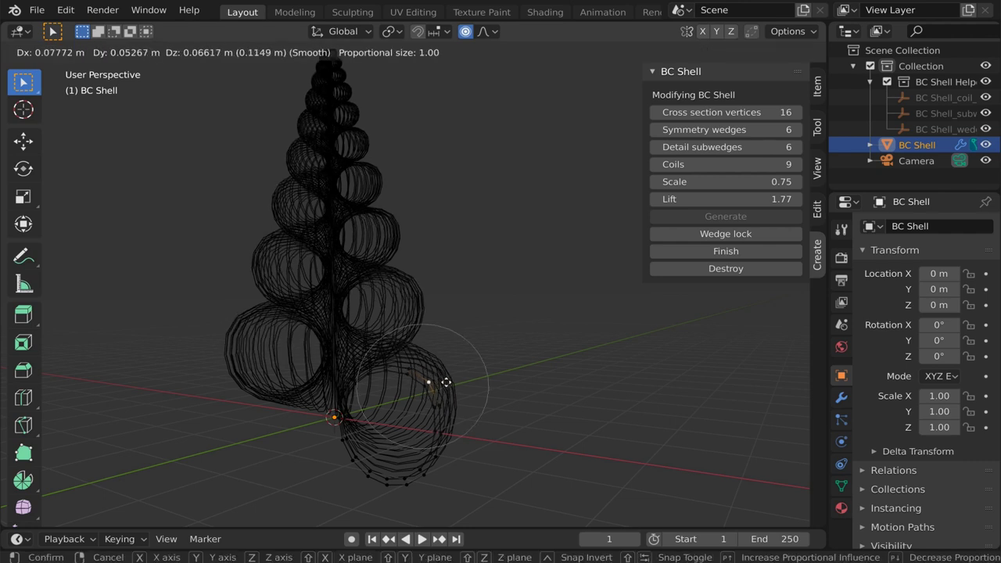
pyautogui.click(476, 352)
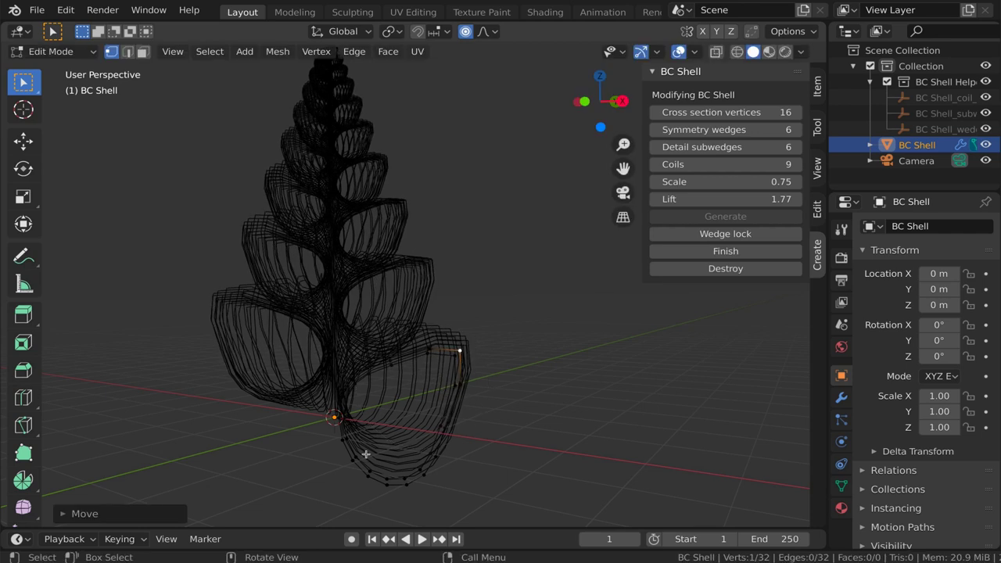
pyautogui.click(385, 484)
pyautogui.press('g')
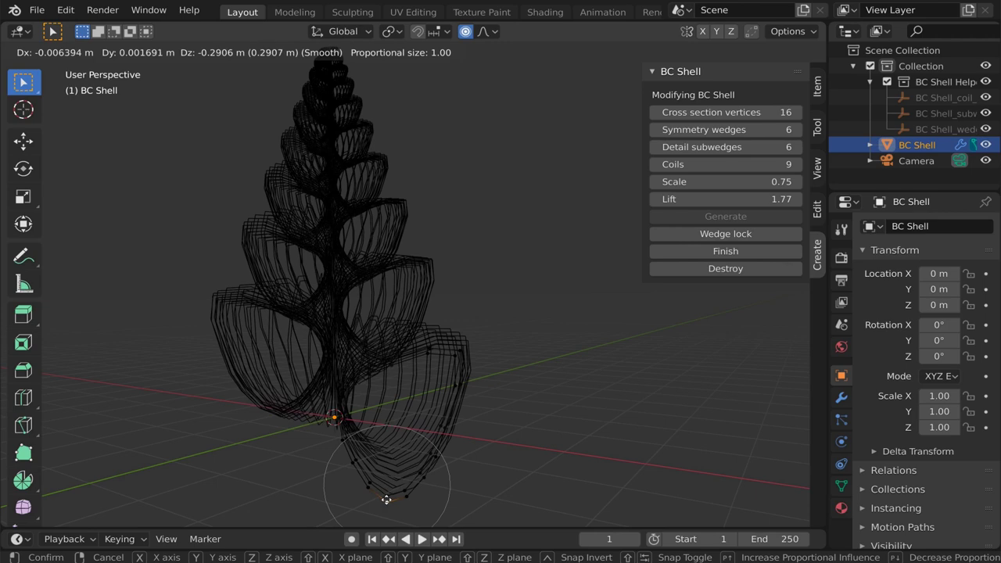
pyautogui.click(382, 506)
# Back in Object Mode, raise Lift to 1.96 and zoom out to view the whole spire.
pyautogui.press('Tab')
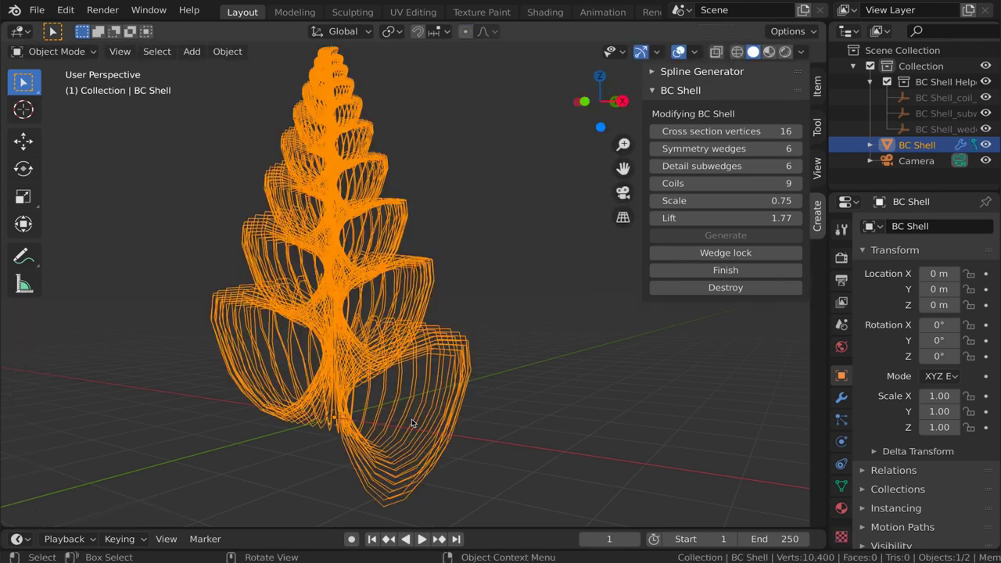
pyautogui.scroll(5, 405, 407)
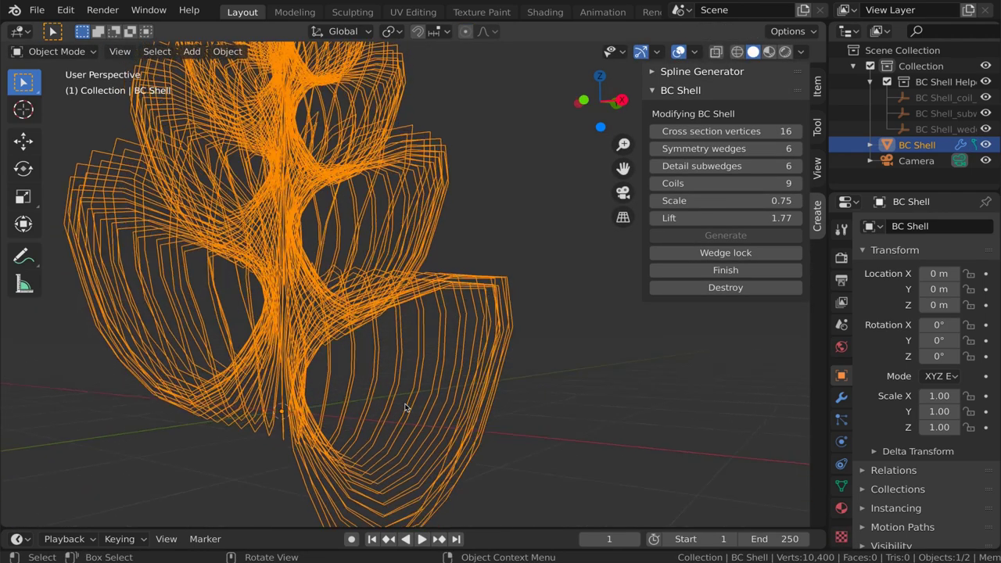
pyautogui.scroll(2, 405, 407)
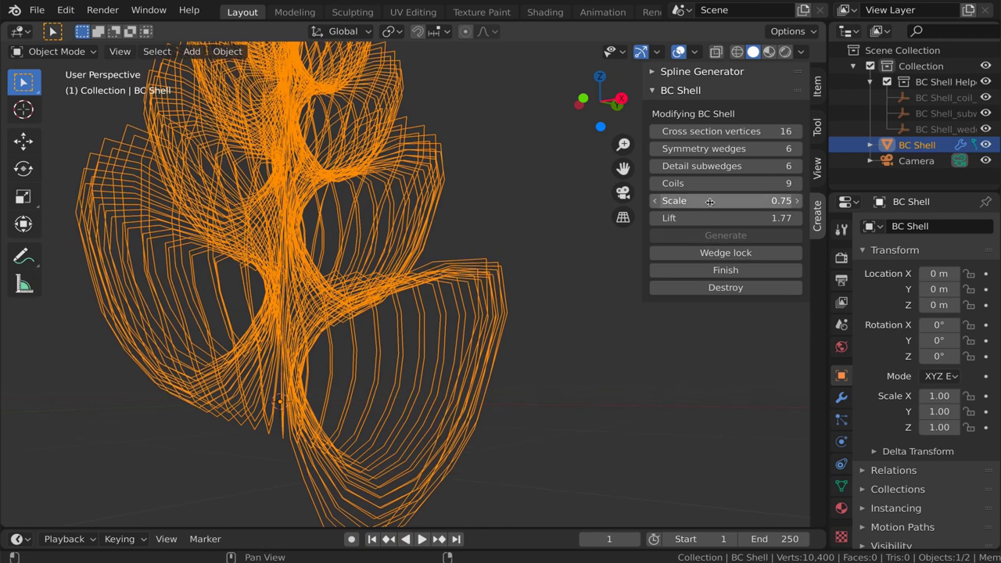
pyautogui.moveTo(702, 216); pyautogui.dragTo(713, 216)
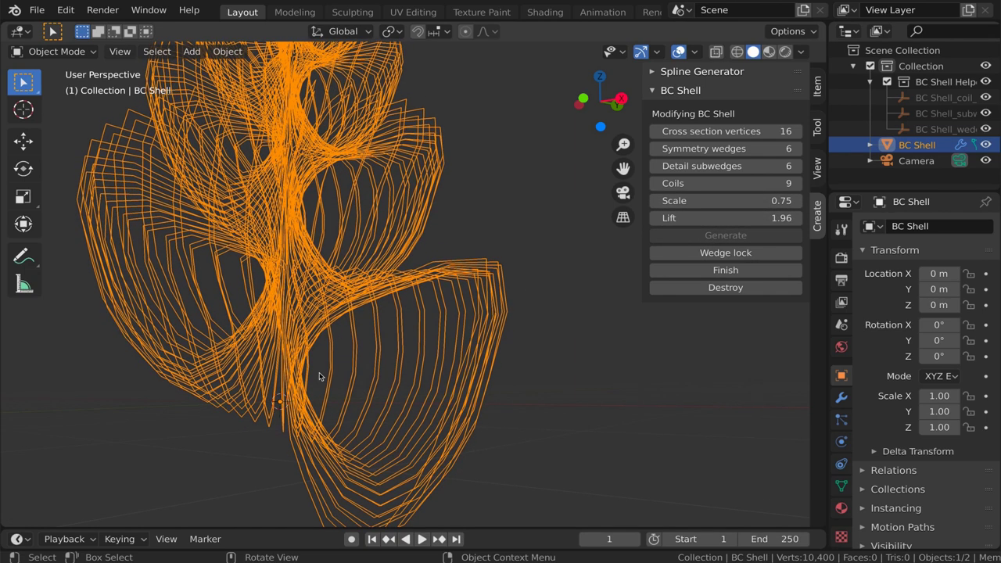
pyautogui.scroll(-2, 319, 378)
pyautogui.scroll(-5, 318, 377)
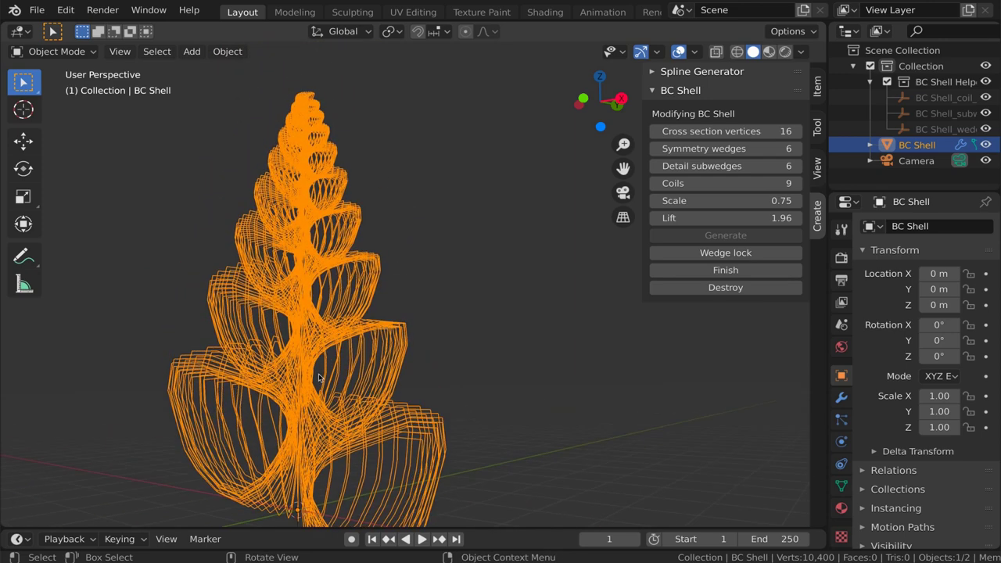
pyautogui.scroll(2, 319, 377)
pyautogui.keyDown('shift'); pyautogui.scroll(-3, 319, 377); pyautogui.keyUp('shift')
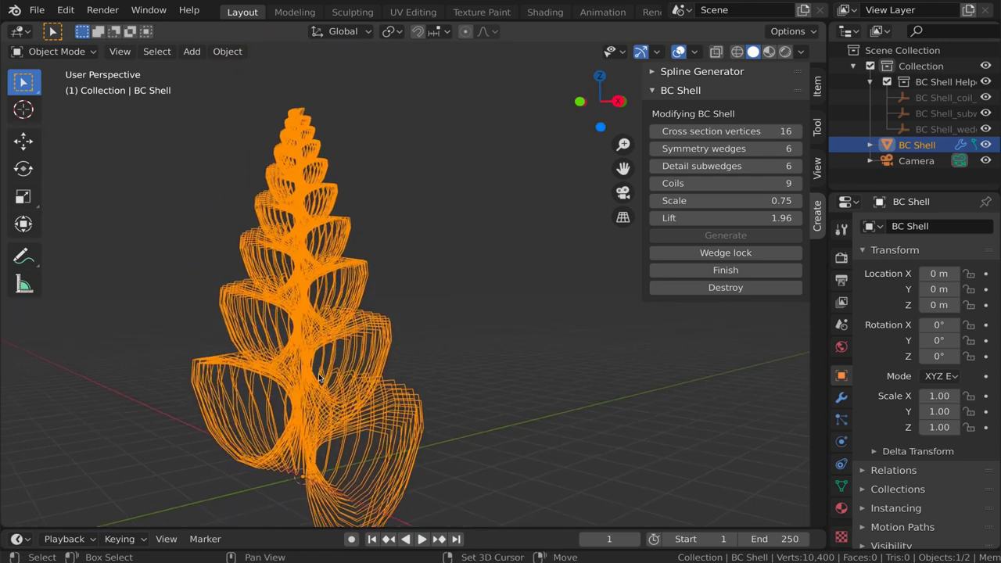
pyautogui.keyDown('shift'); pyautogui.scroll(-3, 318, 377); pyautogui.keyUp('shift')
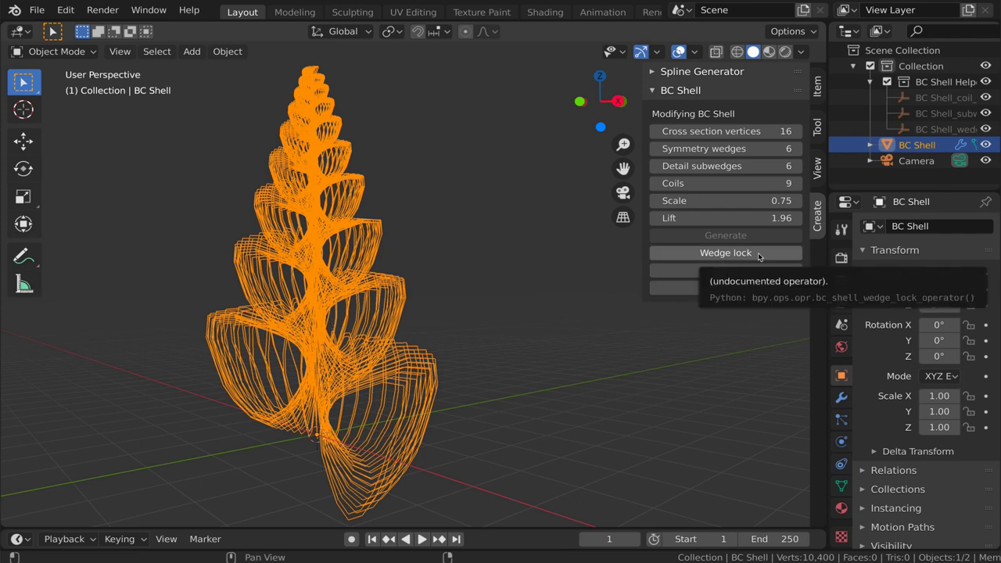
# Apply Wedge lock and orbit to inspect the exposed editable wedge.
pyautogui.click(757, 252)
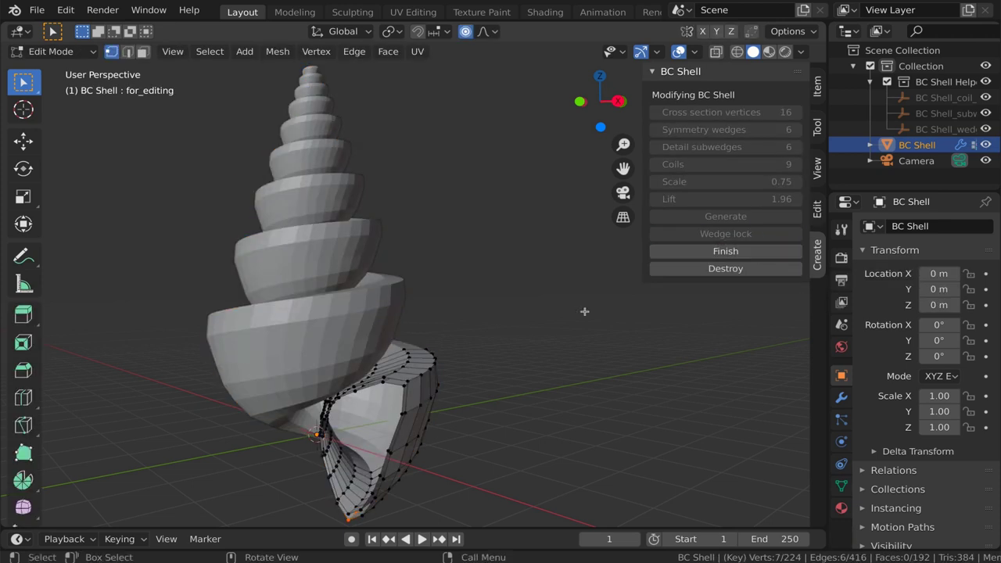
pyautogui.moveTo(417, 389); pyautogui.dragTo(463, 395, button='middle')
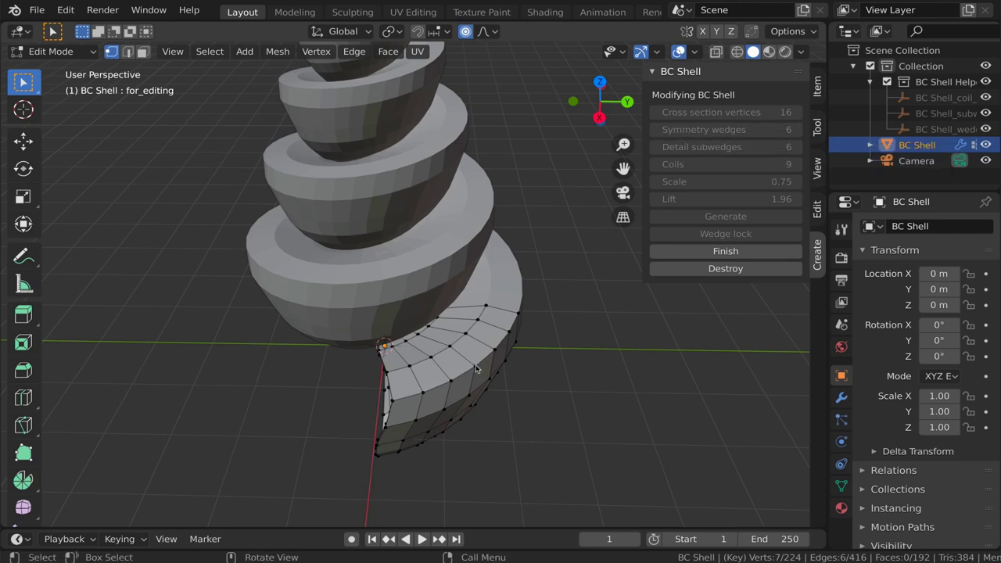
# Pull the wedge's outer vertex outward into a spike, orbiting to check it along the coils.
pyautogui.moveTo(454, 367); pyautogui.dragTo(482, 360, button='middle')
pyautogui.press('g')
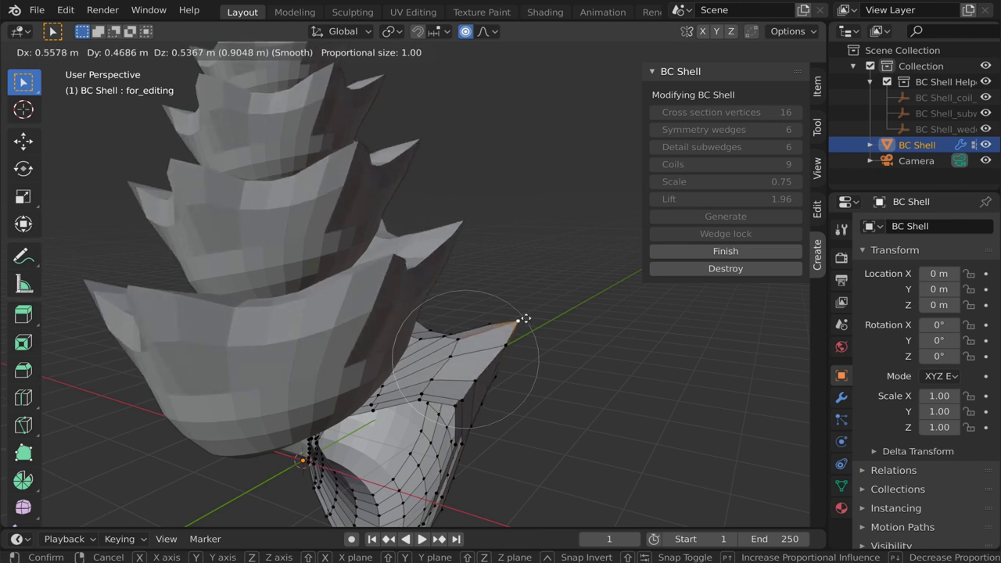
pyautogui.click(526, 321)
pyautogui.moveTo(408, 372); pyautogui.dragTo(406, 376, button='middle')
pyautogui.scroll(3, 406, 376)
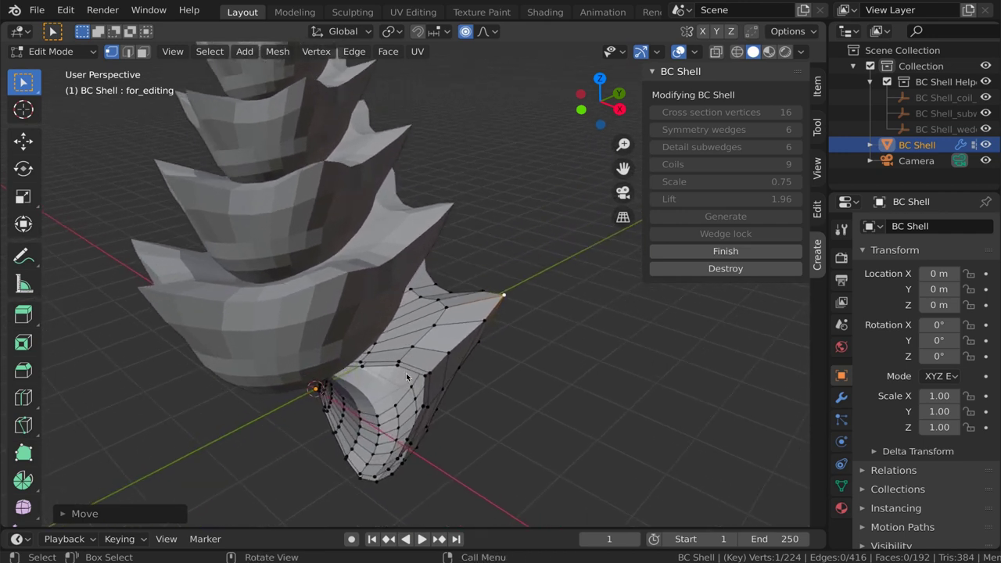
pyautogui.scroll(-1, 413, 367)
pyautogui.moveTo(430, 336)
pyautogui.mouseDown(button='middle')
pyautogui.moveTo(459, 349)
pyautogui.moveTo(447, 339)
pyautogui.mouseUp(button='middle')
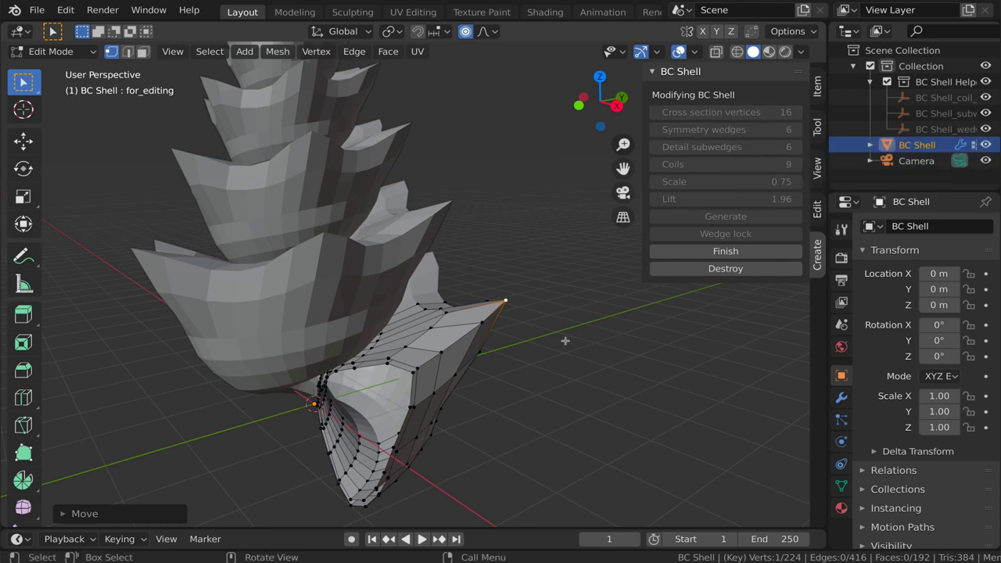
pyautogui.moveTo(451, 359); pyautogui.dragTo(524, 298, button='middle')
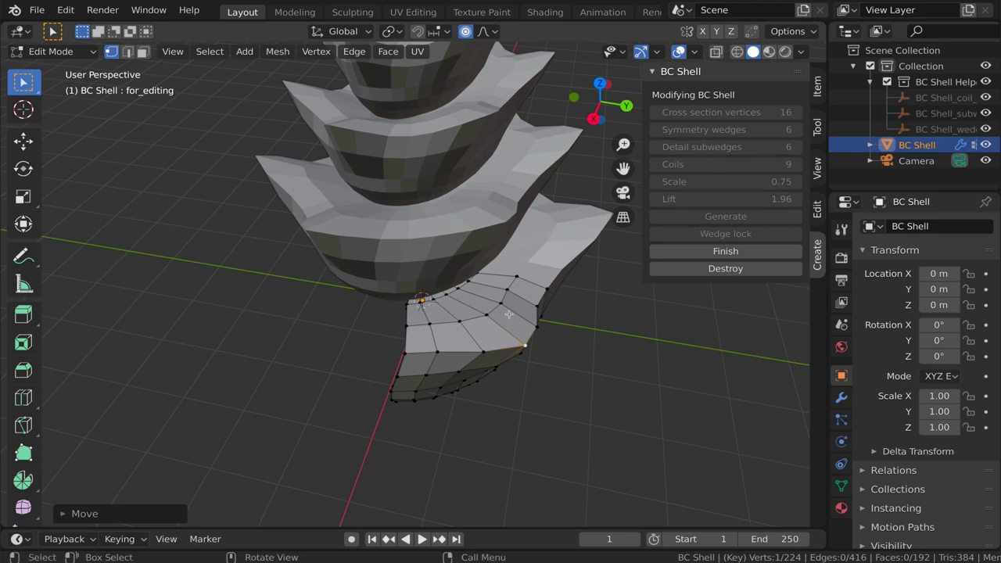
pyautogui.moveTo(508, 314); pyautogui.dragTo(467, 323, button='middle')
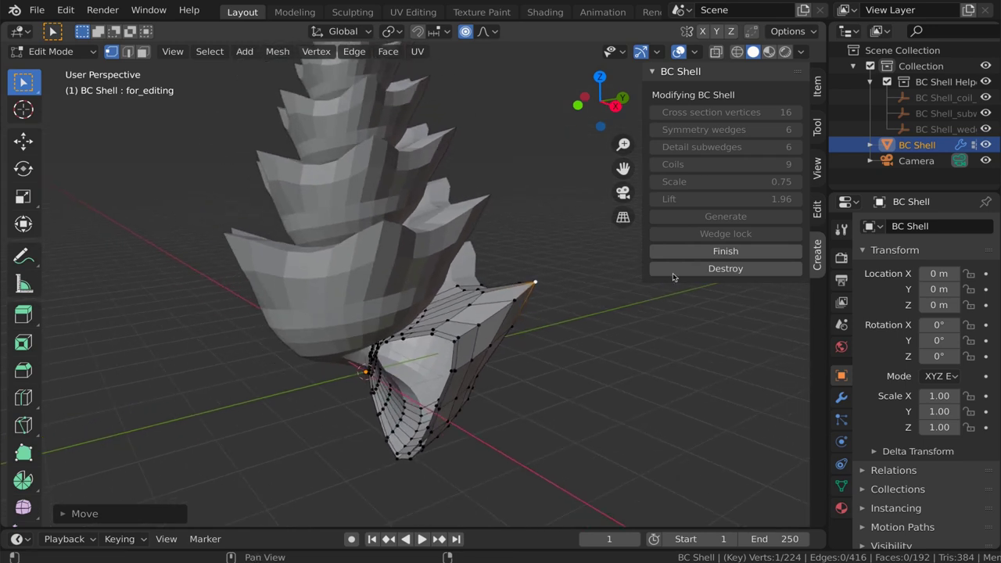
# Finalise the spiked shell as one BC Shell mesh and inspect it from several angles.
pyautogui.click(693, 251)
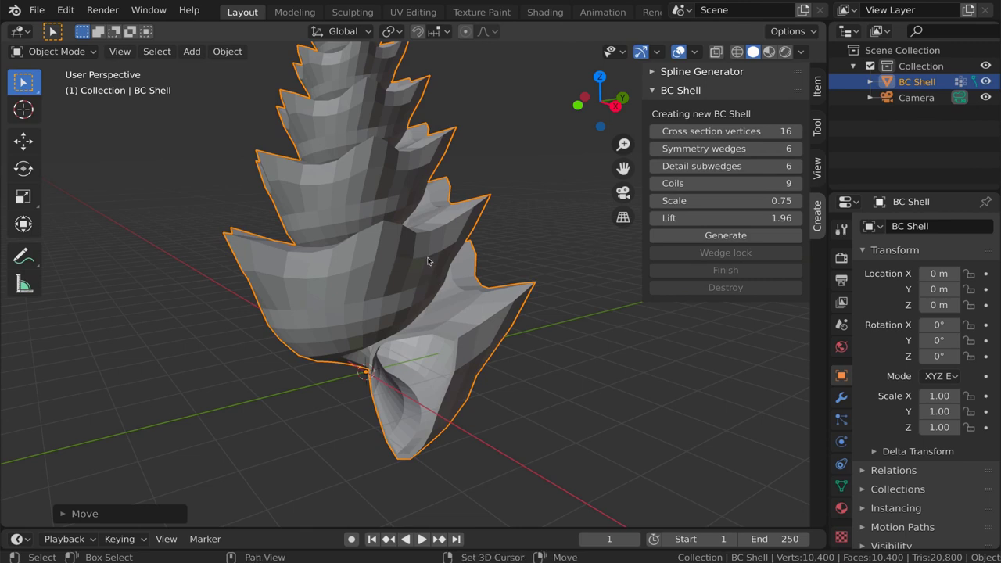
pyautogui.moveTo(427, 264); pyautogui.dragTo(426, 327, button='middle')
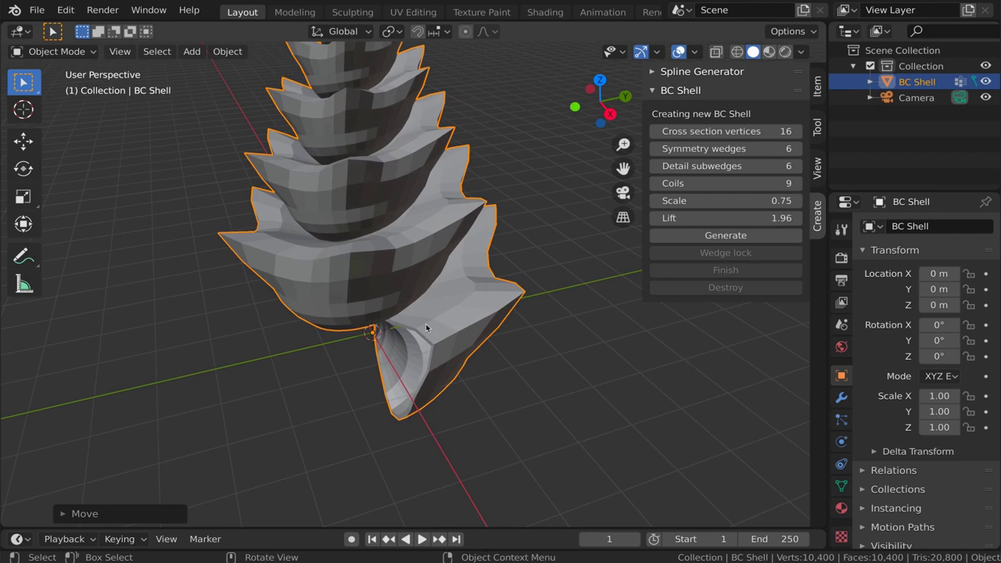
pyautogui.scroll(6, 431, 348)
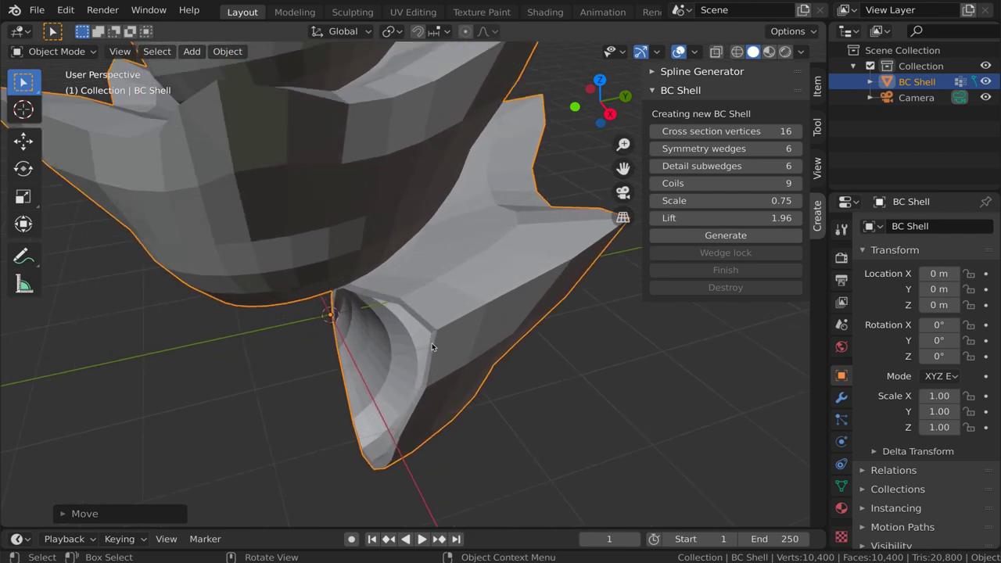
pyautogui.scroll(2, 432, 346)
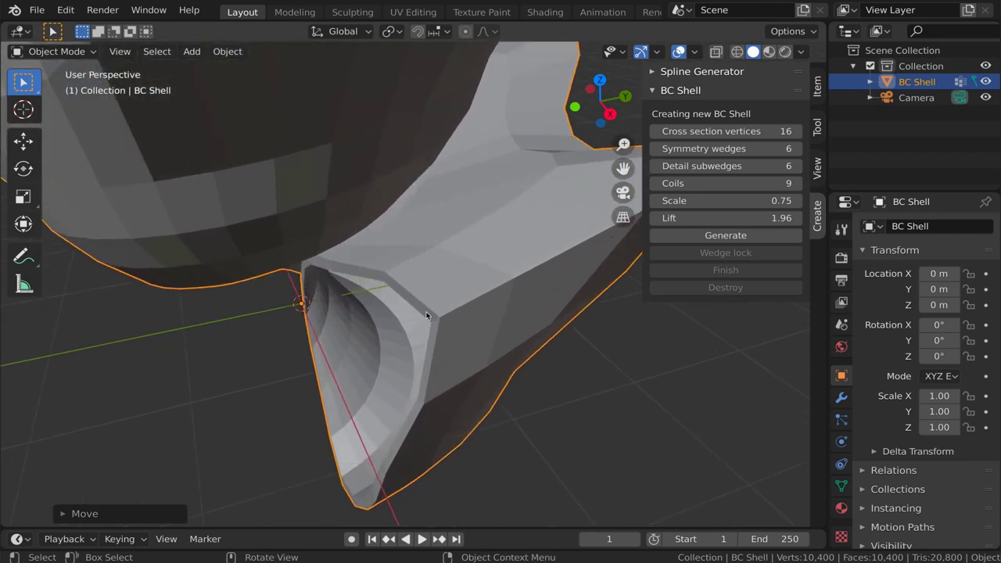
pyautogui.moveTo(426, 315); pyautogui.dragTo(426, 315, button='middle')
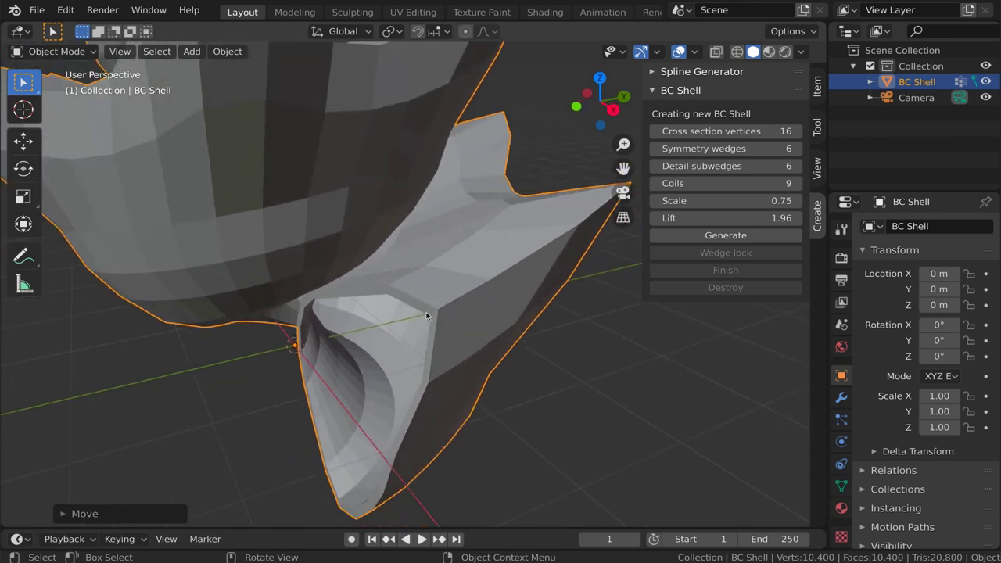
pyautogui.scroll(-8, 426, 315)
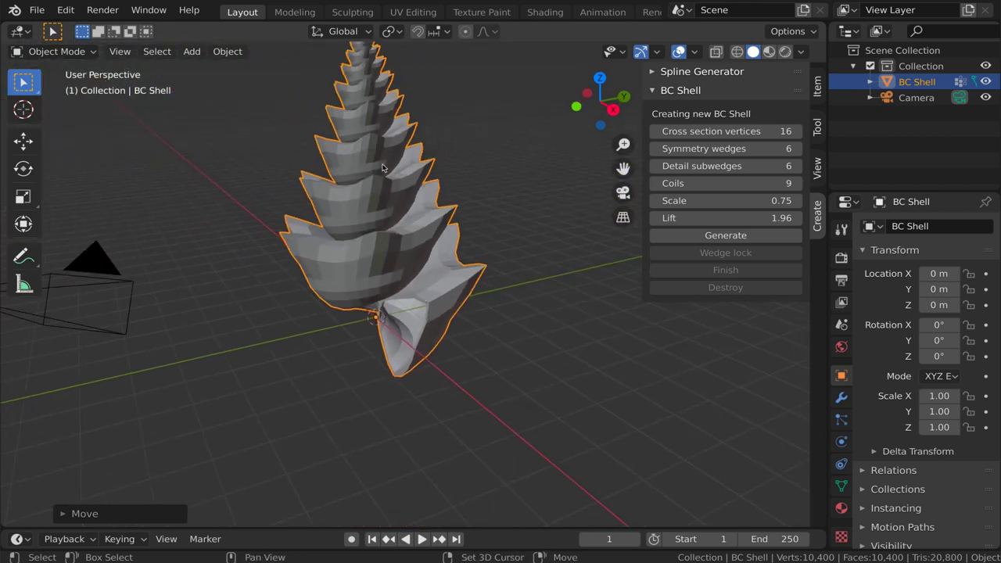
pyautogui.moveTo(382, 167); pyautogui.dragTo(392, 175, button='middle')
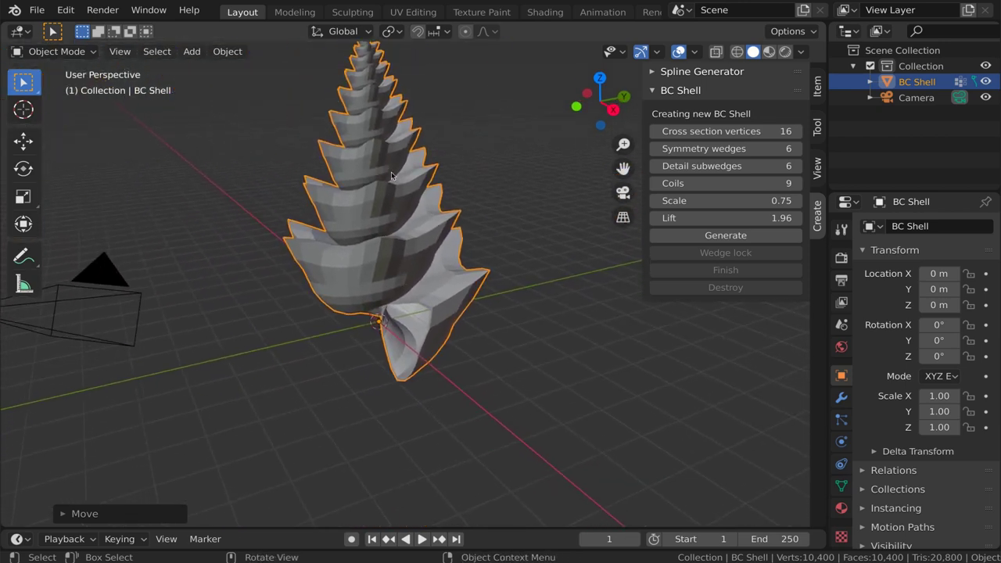
pyautogui.scroll(5, 401, 192)
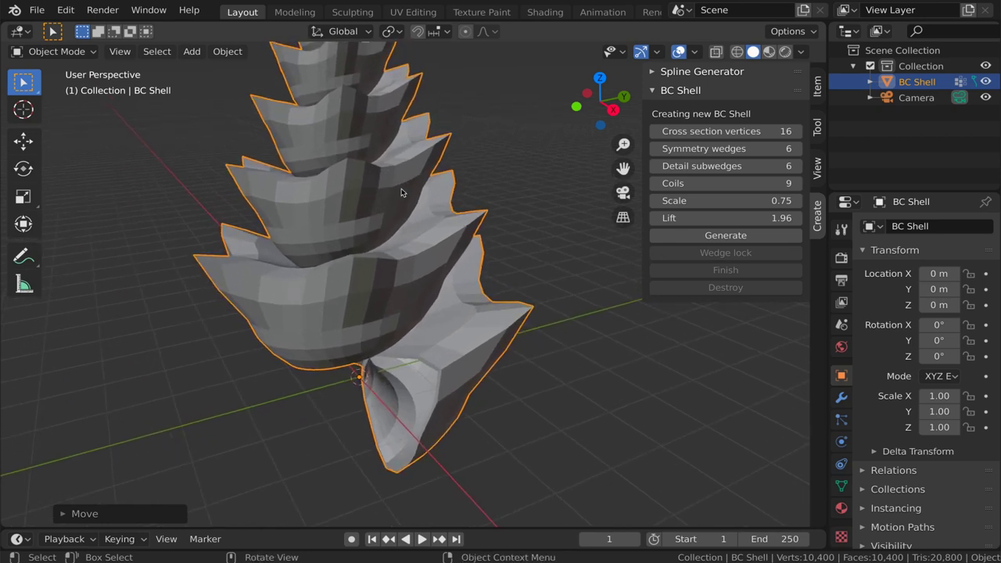
# Shade the shell smooth and add a Subdivision Surface modifier at viewport level 2.
pyautogui.rightClick(400, 303)
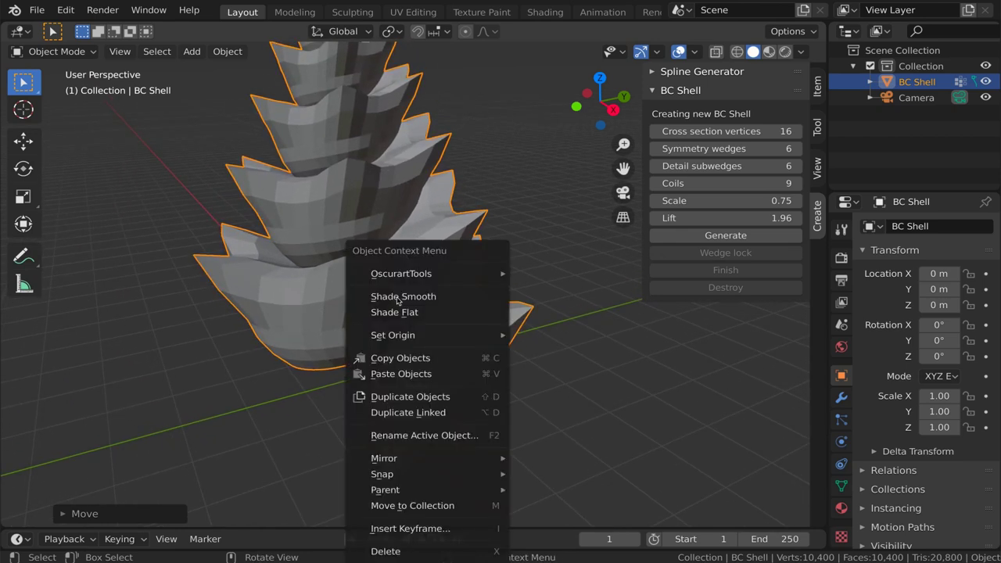
pyautogui.click(397, 299)
pyautogui.click(842, 398)
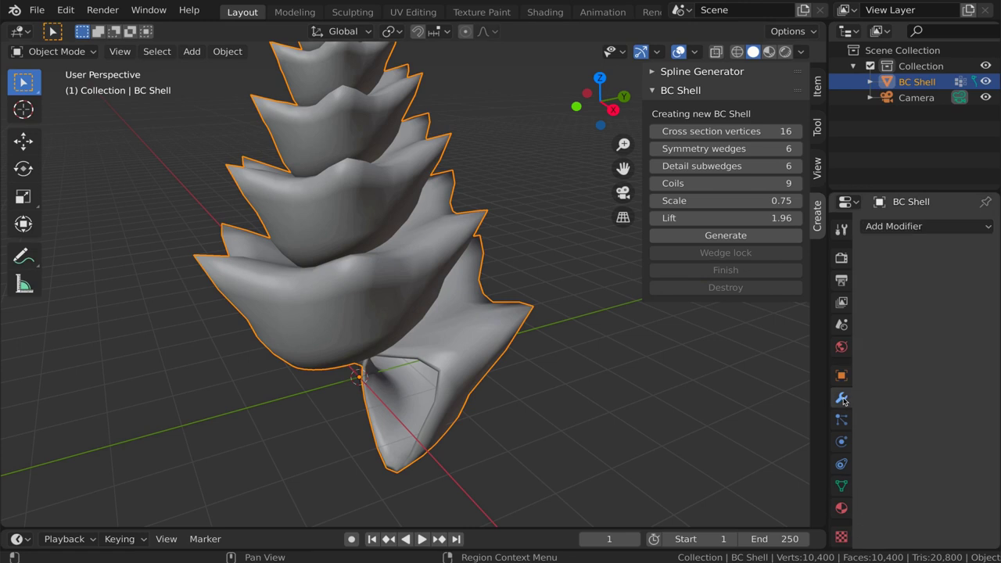
pyautogui.click(903, 232)
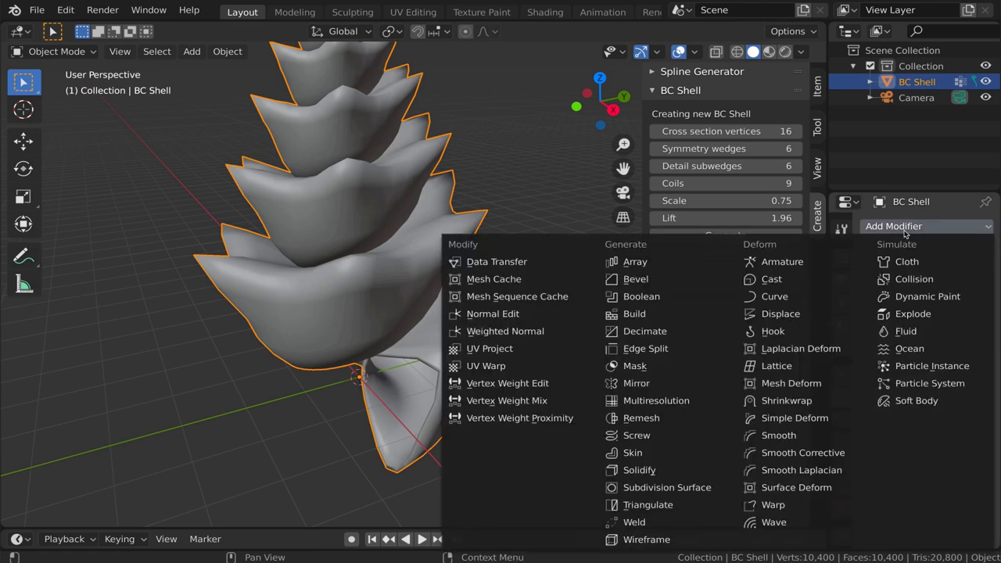
pyautogui.click(692, 486)
pyautogui.click(917, 346)
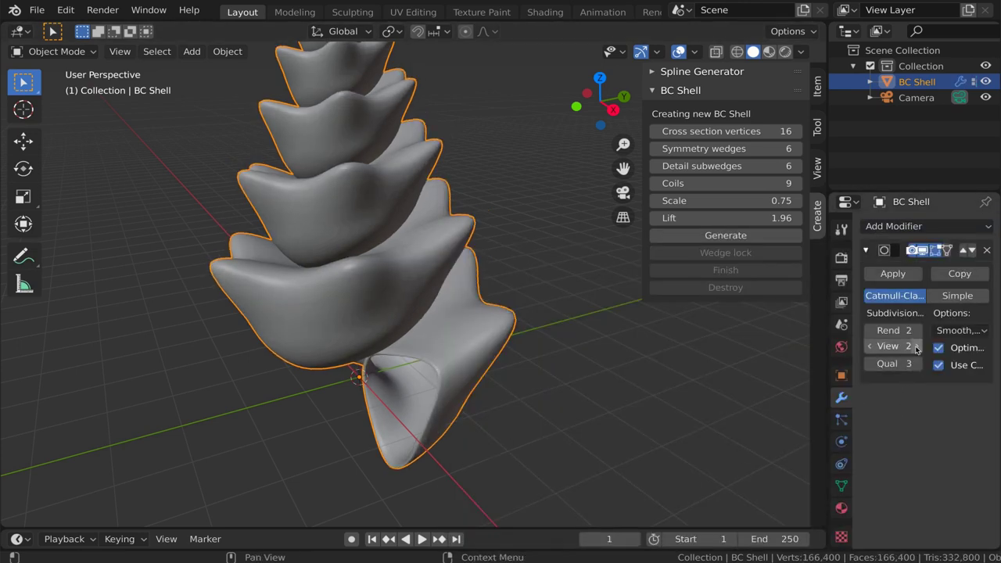
pyautogui.scroll(-5, 412, 299)
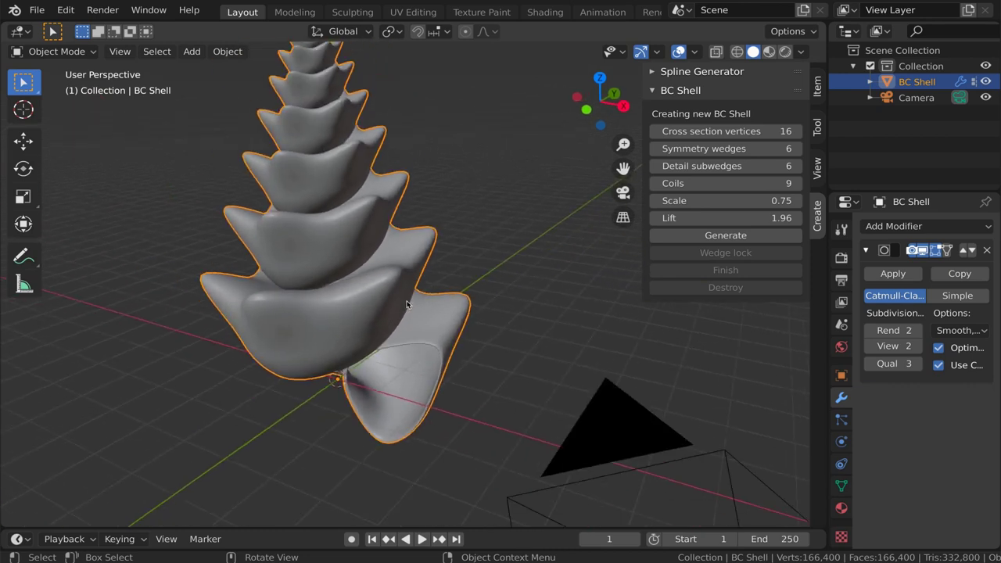
pyautogui.keyDown('shift'); pyautogui.moveTo(400, 299); pyautogui.dragTo(407, 305, button='middle'); pyautogui.keyUp('shift')
pyautogui.keyDown('shift'); pyautogui.scroll(5, 406, 305); pyautogui.keyUp('shift')
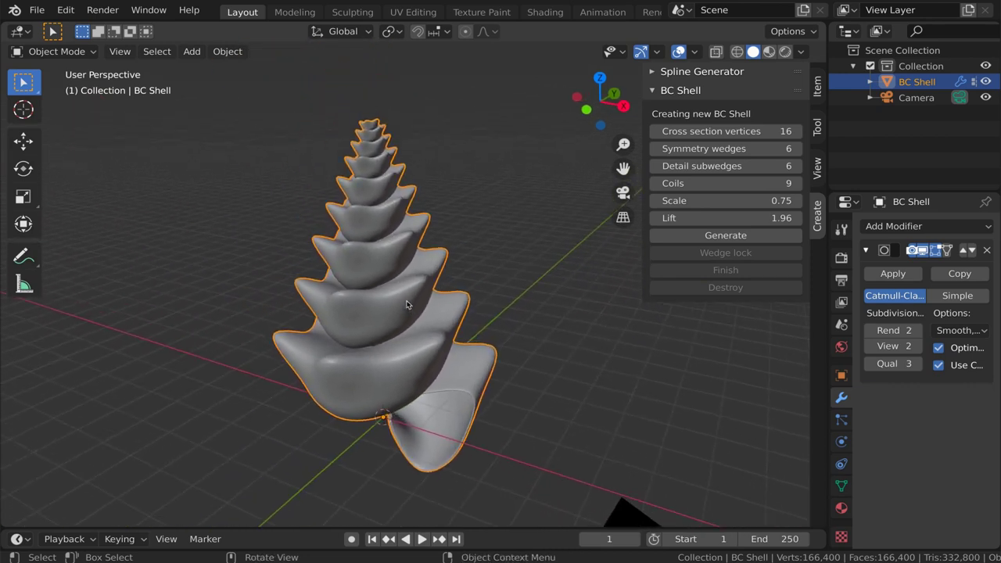
pyautogui.keyDown('ctrl'); pyautogui.keyDown('alt'); pyautogui.scroll(-8, 357, 334); pyautogui.keyUp('alt'); pyautogui.keyUp('ctrl')
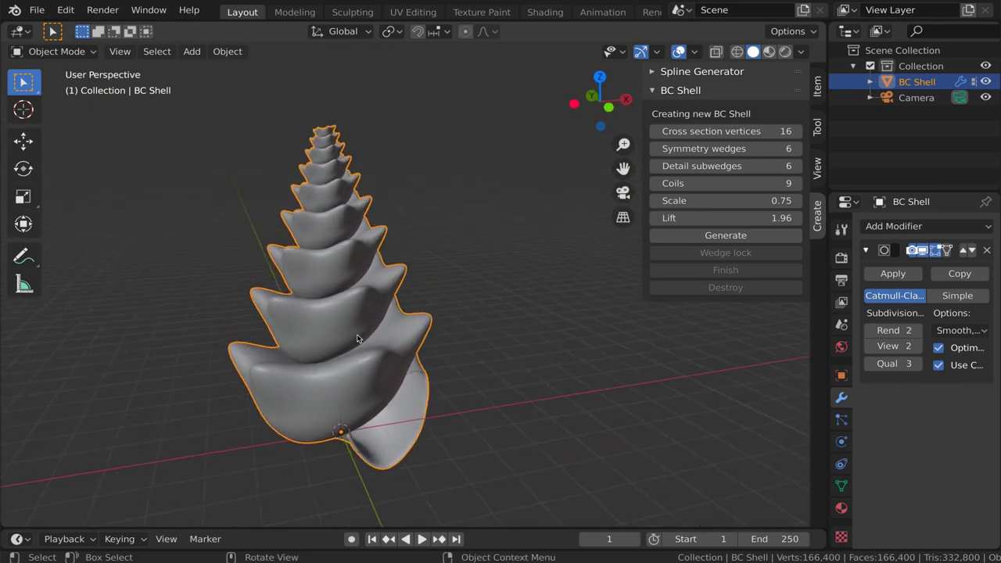
pyautogui.keyDown('ctrl'); pyautogui.keyDown('alt'); pyautogui.scroll(-5, 356, 337); pyautogui.keyUp('alt'); pyautogui.keyUp('ctrl')
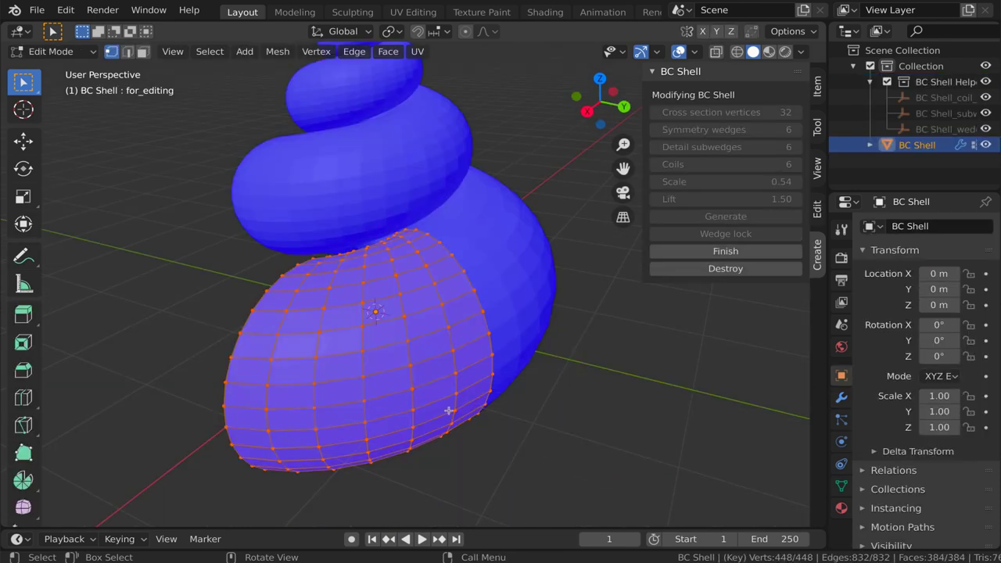
# Pull one vertex on the wedge's outer surface outward to form a spike.
pyautogui.keyDown('ctrl'); pyautogui.keyDown('alt'); pyautogui.scroll(-3, 418, 373); pyautogui.keyUp('alt'); pyautogui.keyUp('ctrl')
pyautogui.scroll(4, 408, 371)
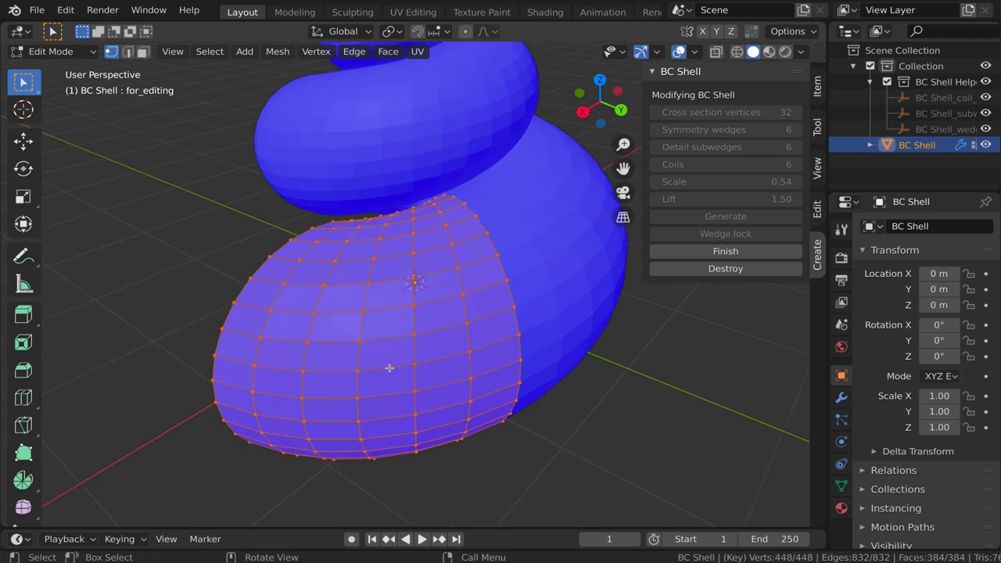
pyautogui.moveTo(408, 371); pyautogui.dragTo(378, 368, button='middle')
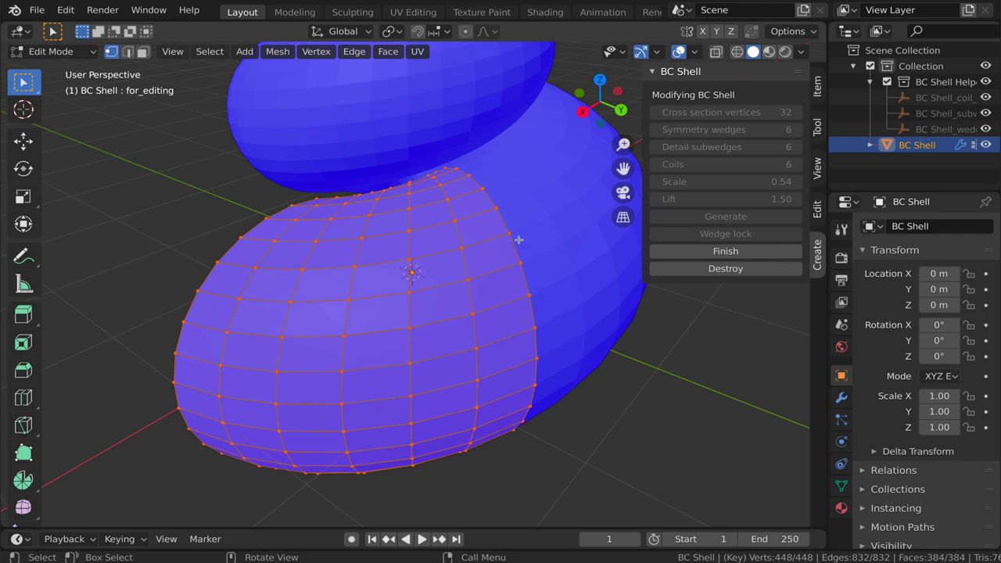
pyautogui.moveTo(483, 375); pyautogui.dragTo(375, 319, button='middle')
pyautogui.click(382, 320)
pyautogui.press('g')
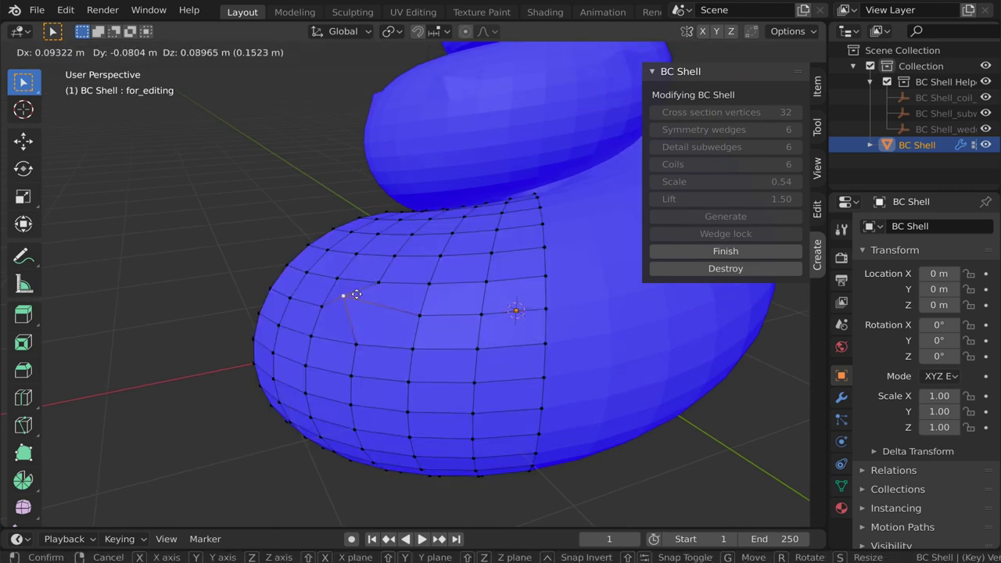
pyautogui.click(351, 273)
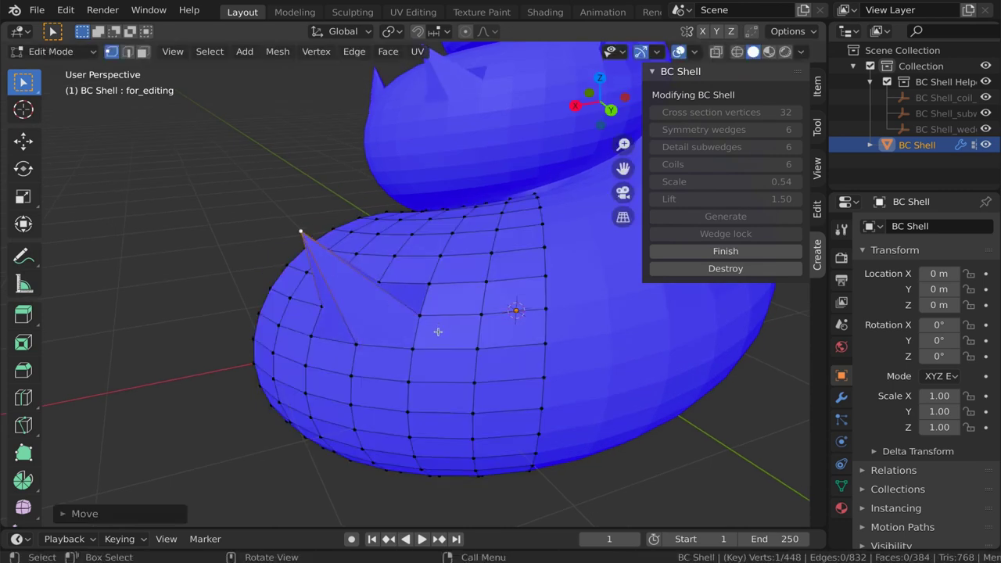
# Move three right-edge vertices out into a second spike, then return to Object Mode.
pyautogui.click(543, 311)
pyautogui.keyDown('shift'); pyautogui.click(543, 341); pyautogui.keyUp('shift')
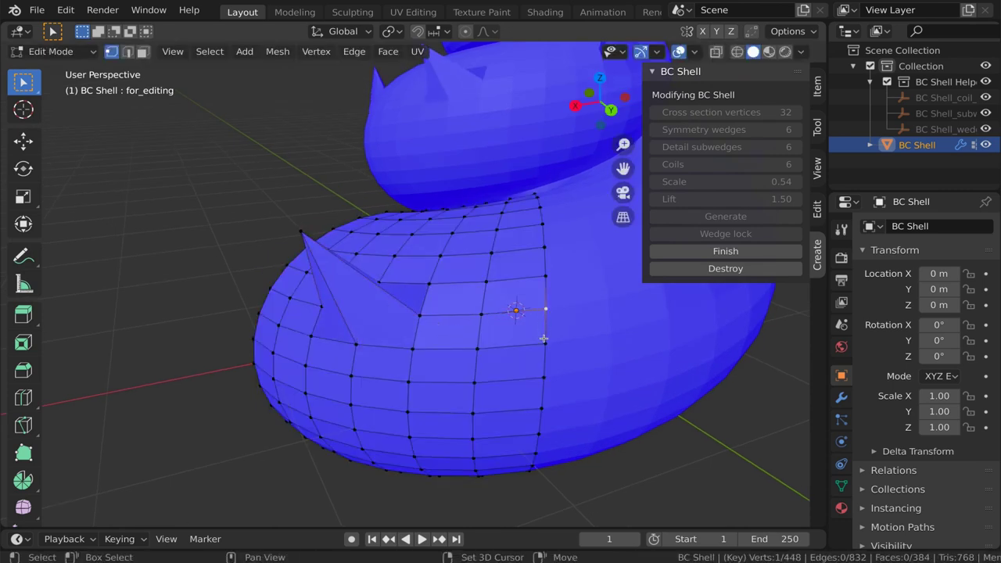
pyautogui.keyDown('shift'); pyautogui.click(546, 278); pyautogui.keyUp('shift')
pyautogui.moveTo(540, 333); pyautogui.dragTo(570, 317, button='middle')
pyautogui.press('g')
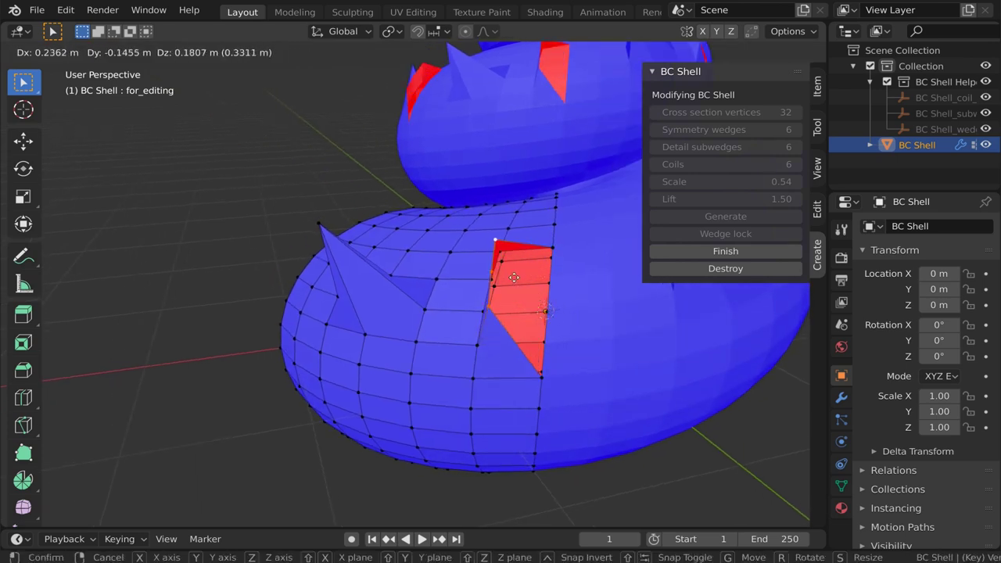
pyautogui.click(503, 308)
pyautogui.moveTo(503, 307); pyautogui.dragTo(528, 291, button='middle')
pyautogui.press('Tab')
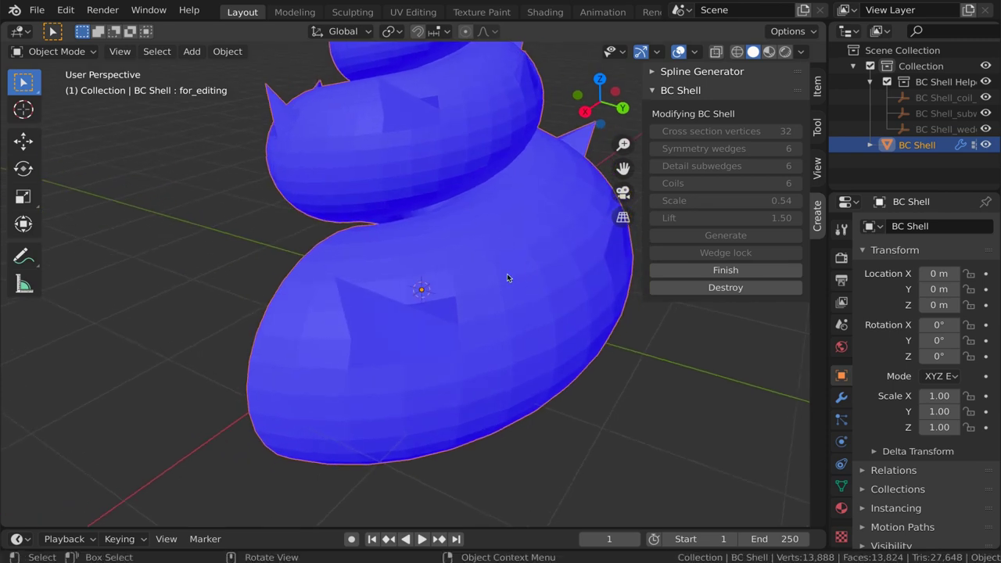
pyautogui.moveTo(512, 268); pyautogui.dragTo(496, 315, button='middle')
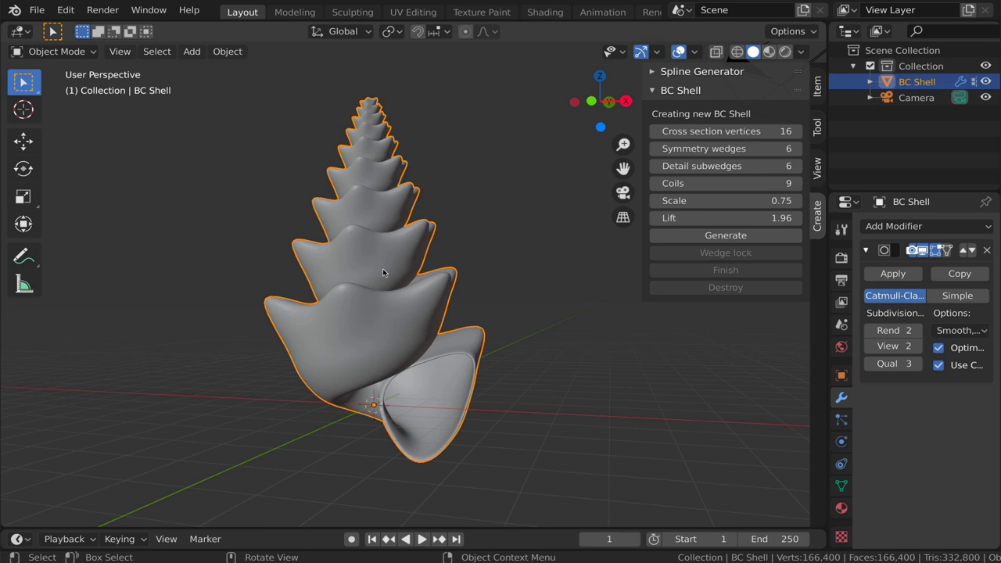
pyautogui.moveTo(389, 224); pyautogui.dragTo(389, 224, button='middle')
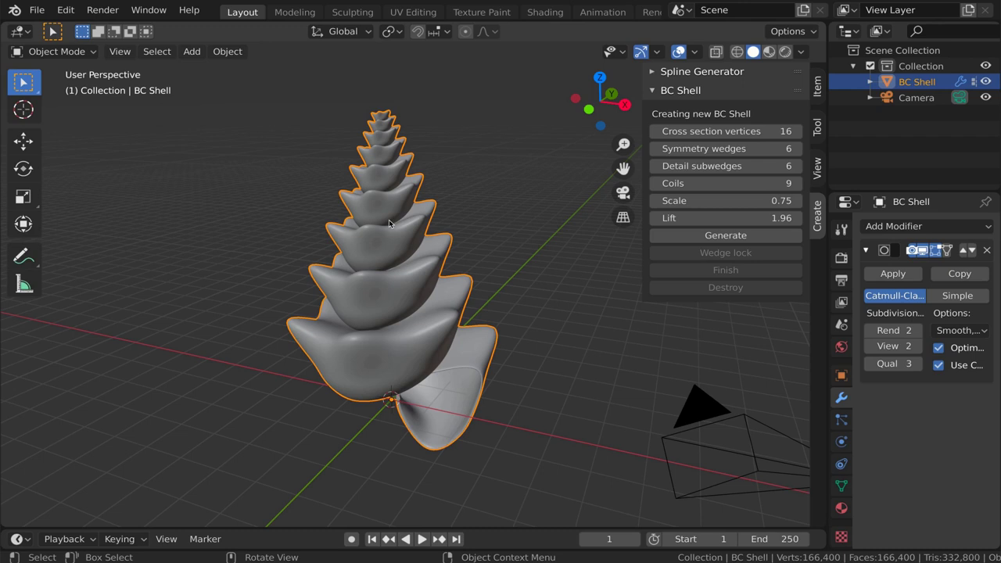
pyautogui.moveTo(389, 223); pyautogui.dragTo(389, 223, button='middle')
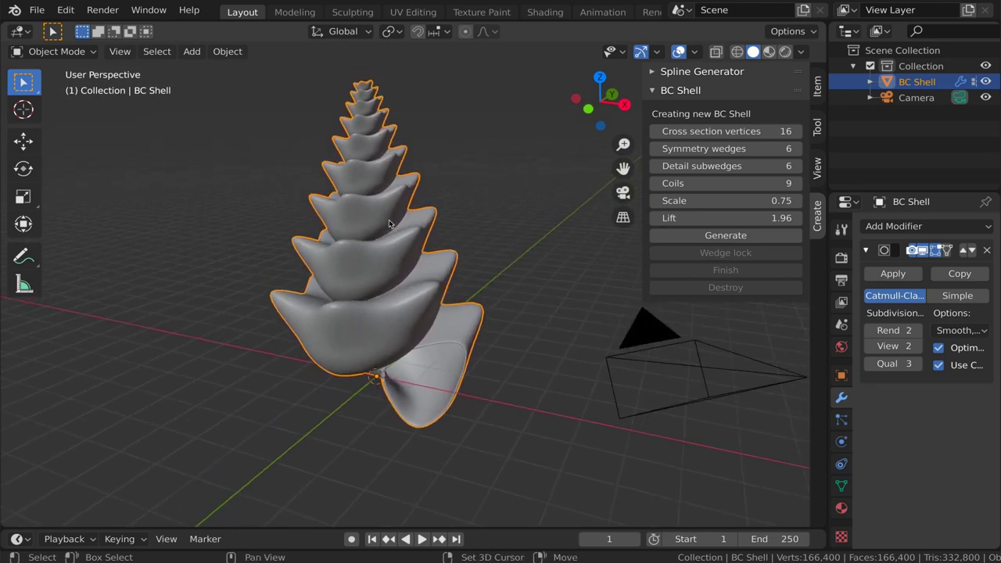